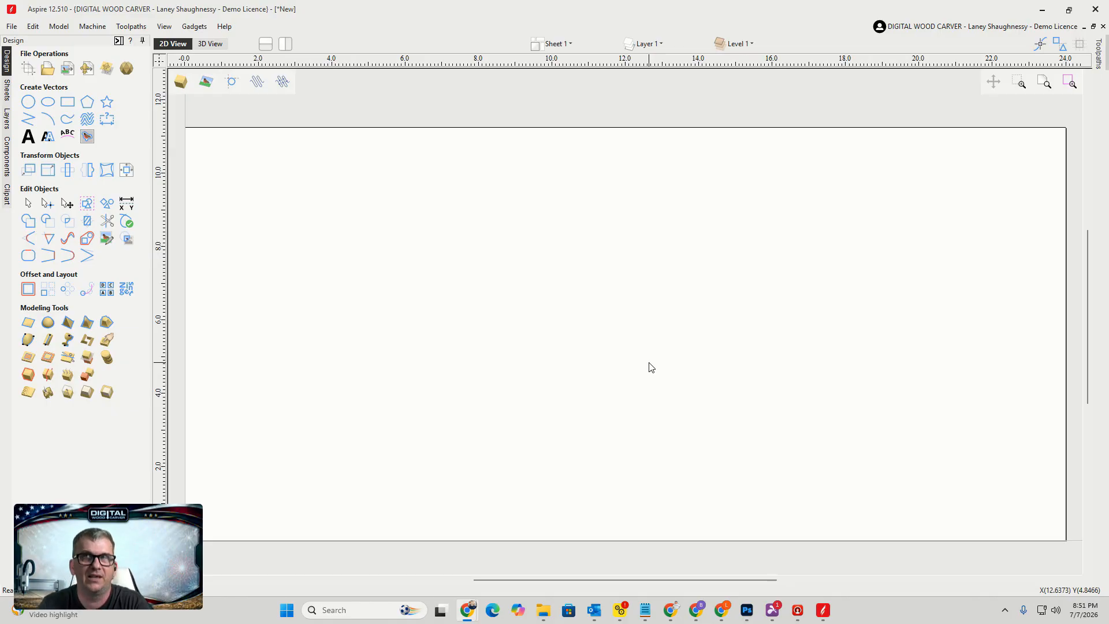
Open the tool database and add a new tool under the End Mills group
click(137, 29)
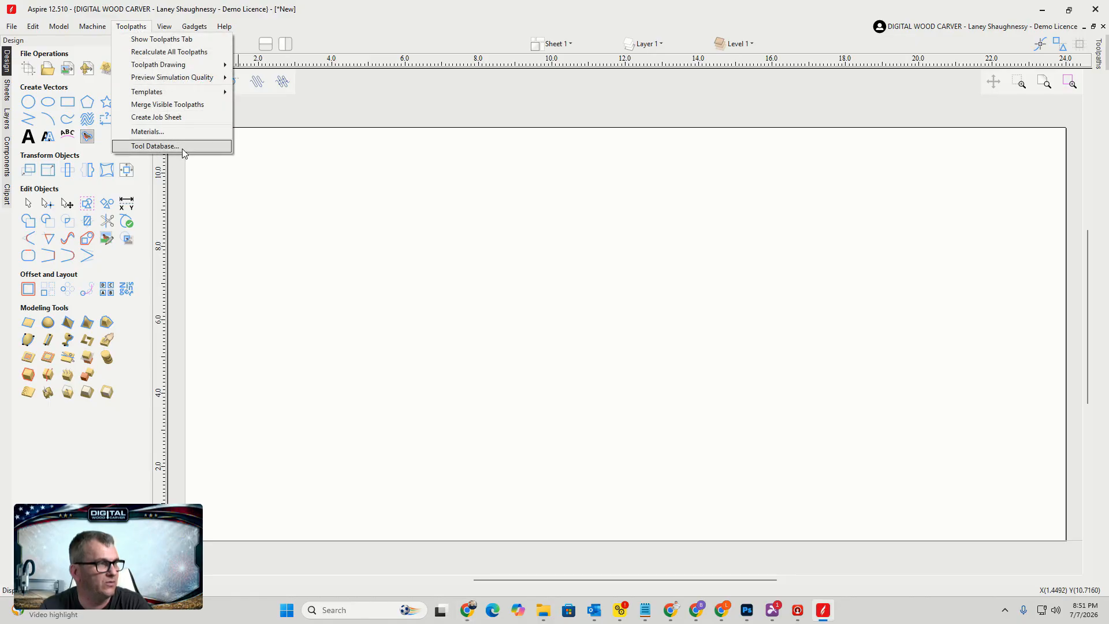
click(155, 146)
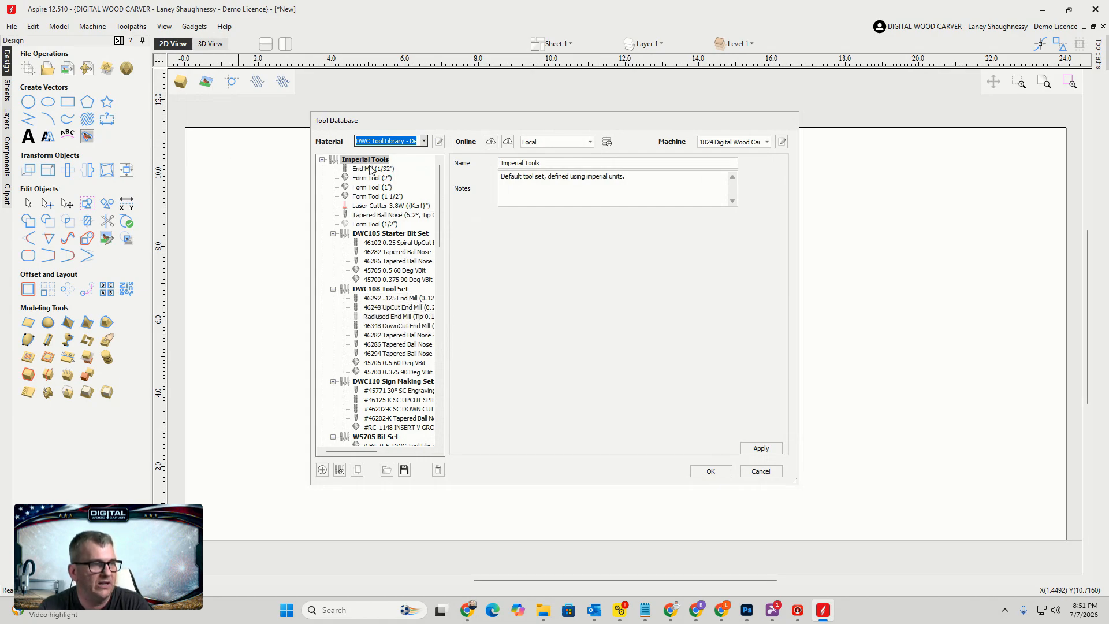
drag(436, 196, 436, 270)
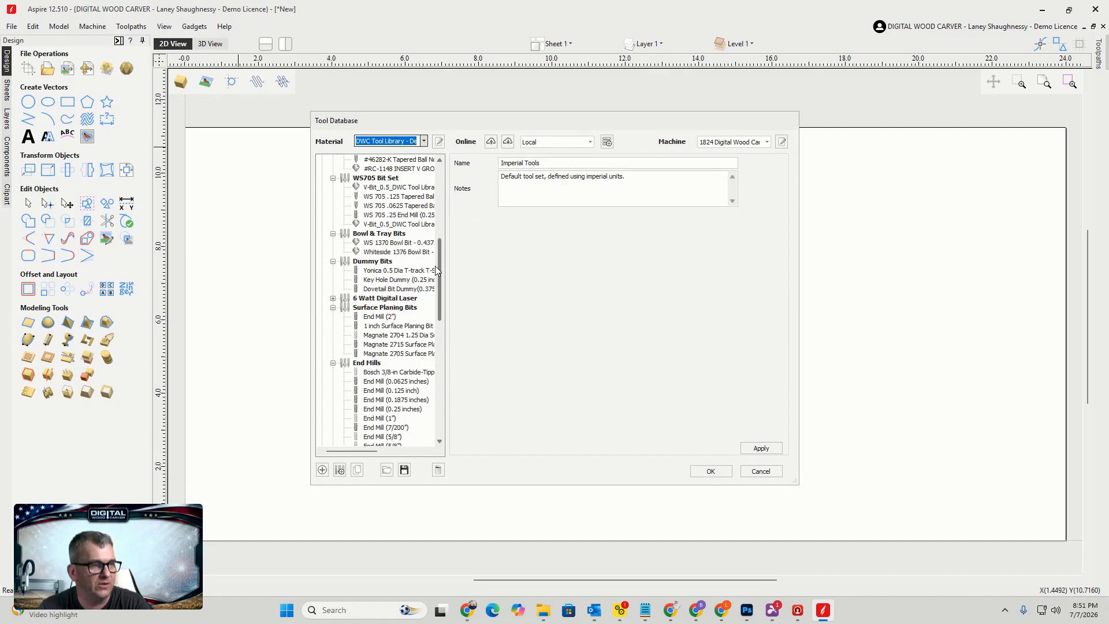
click(367, 261)
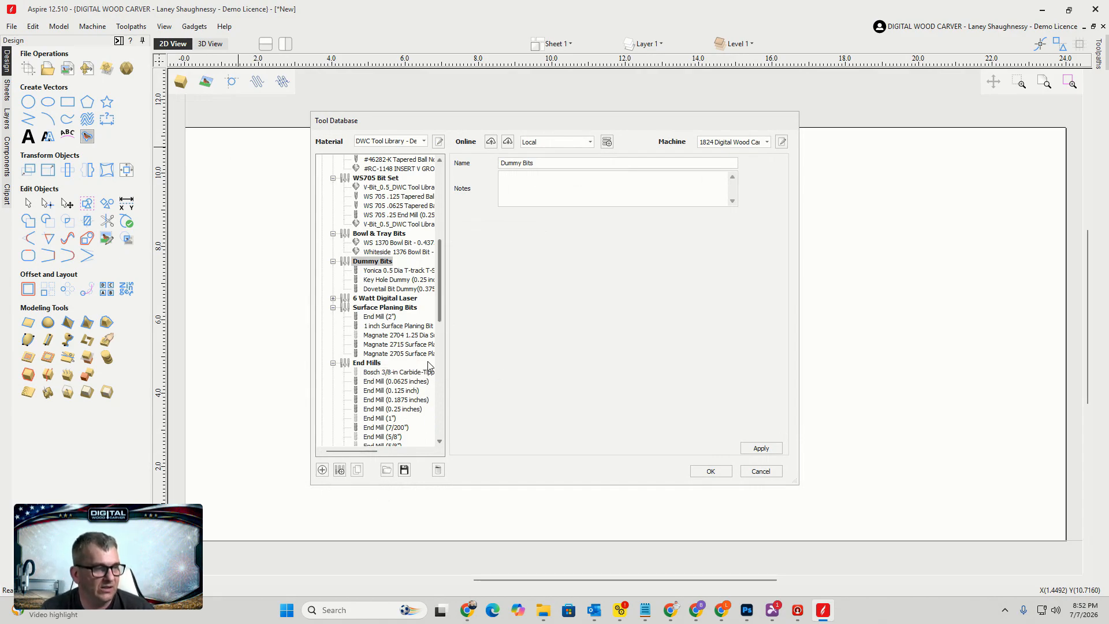
click(371, 365)
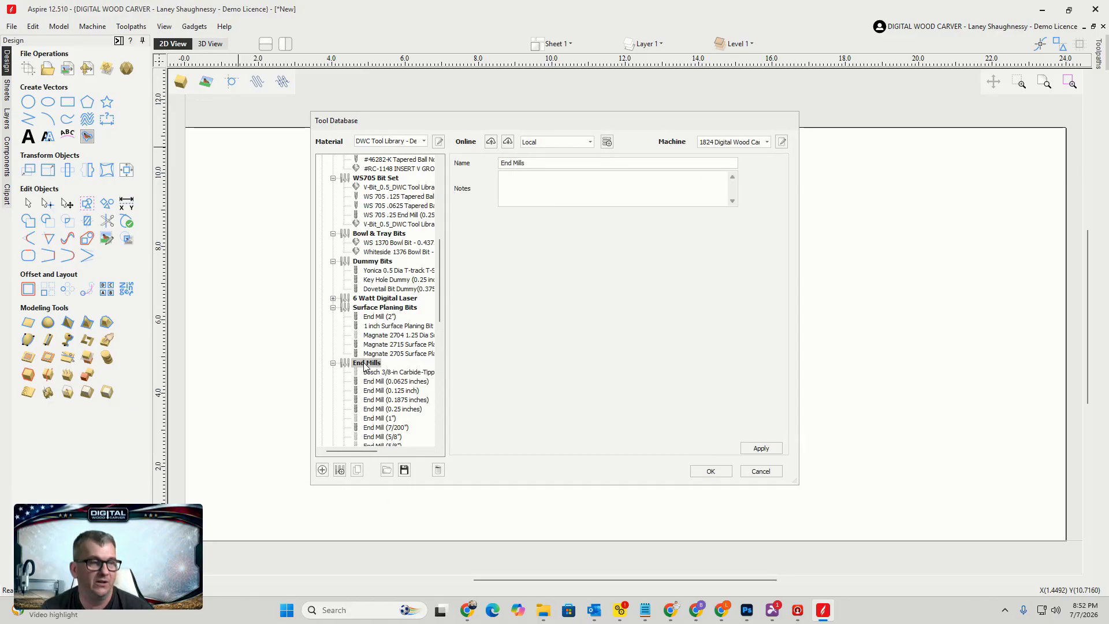
click(322, 470)
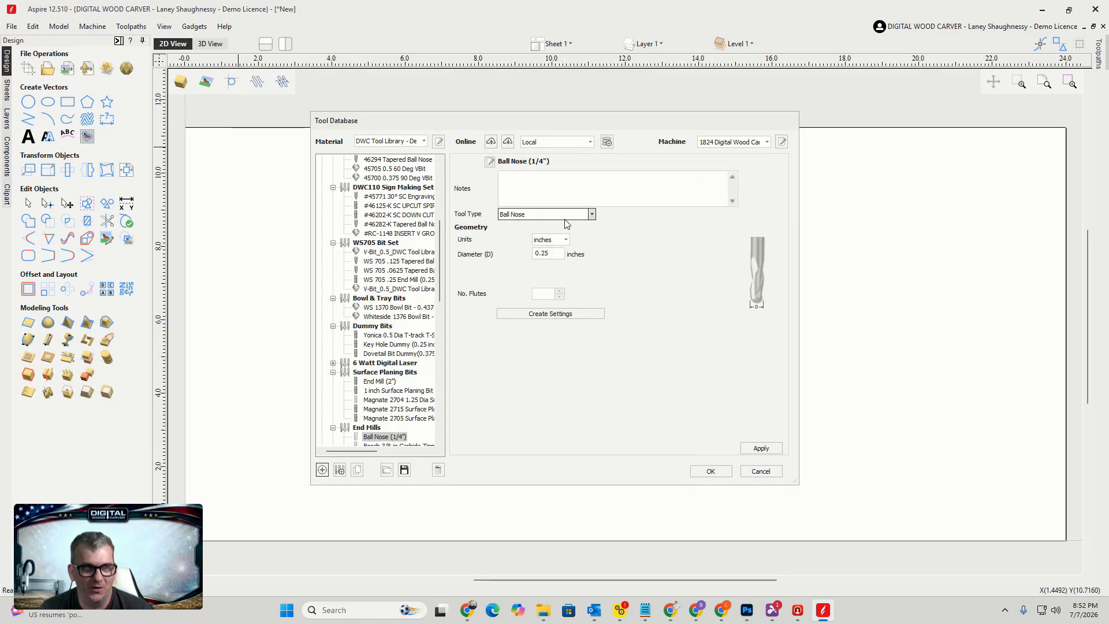
Set the new tool's type to End Mill with inches as the units
click(591, 215)
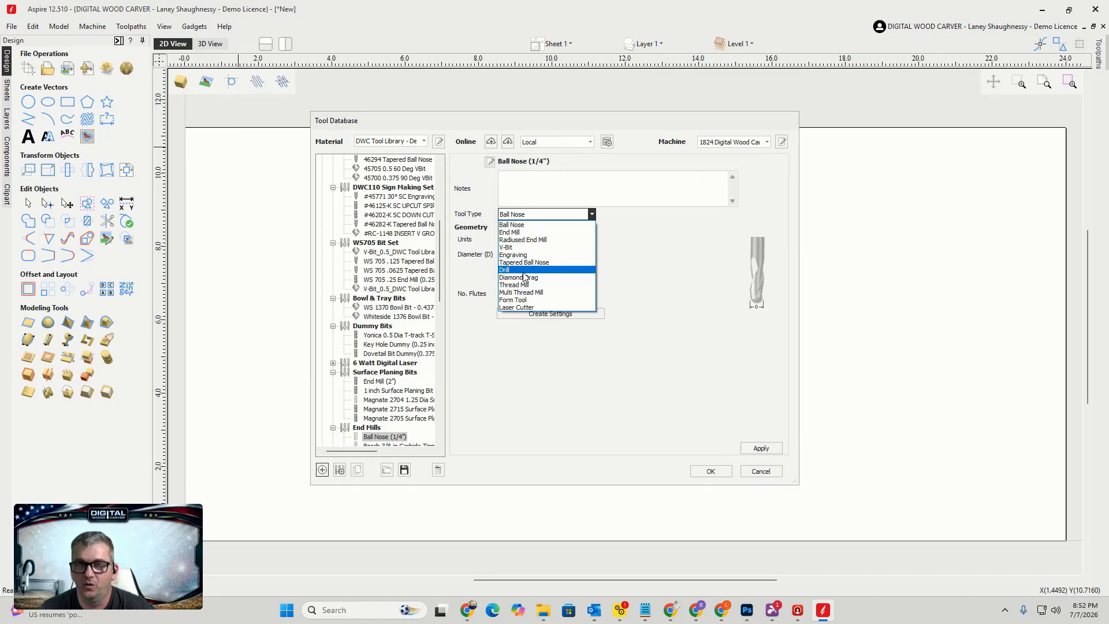
click(519, 232)
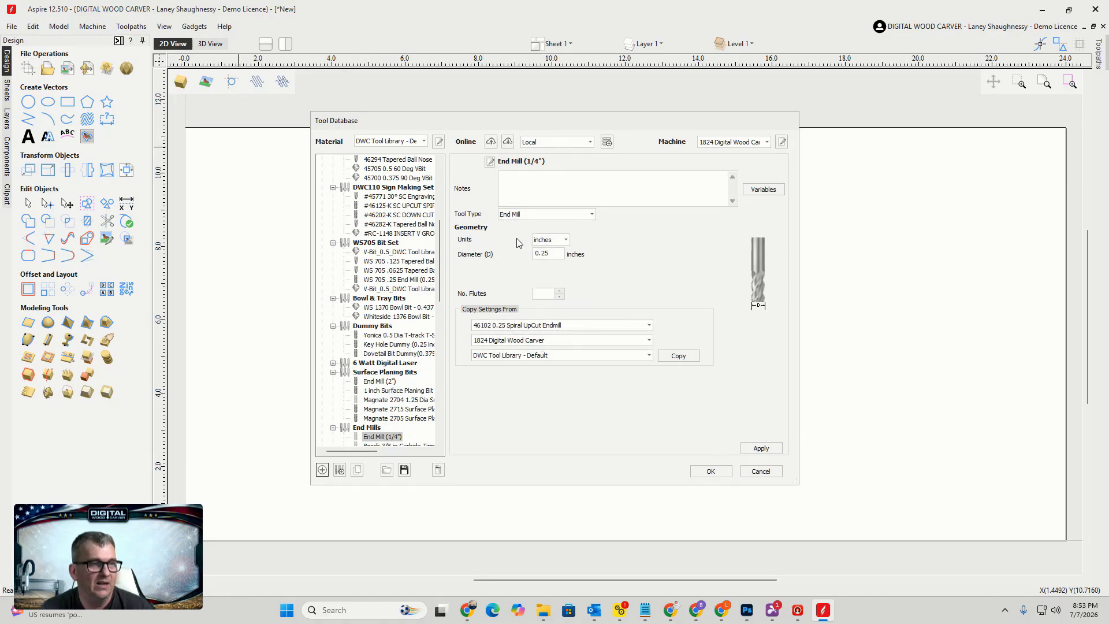
click(566, 241)
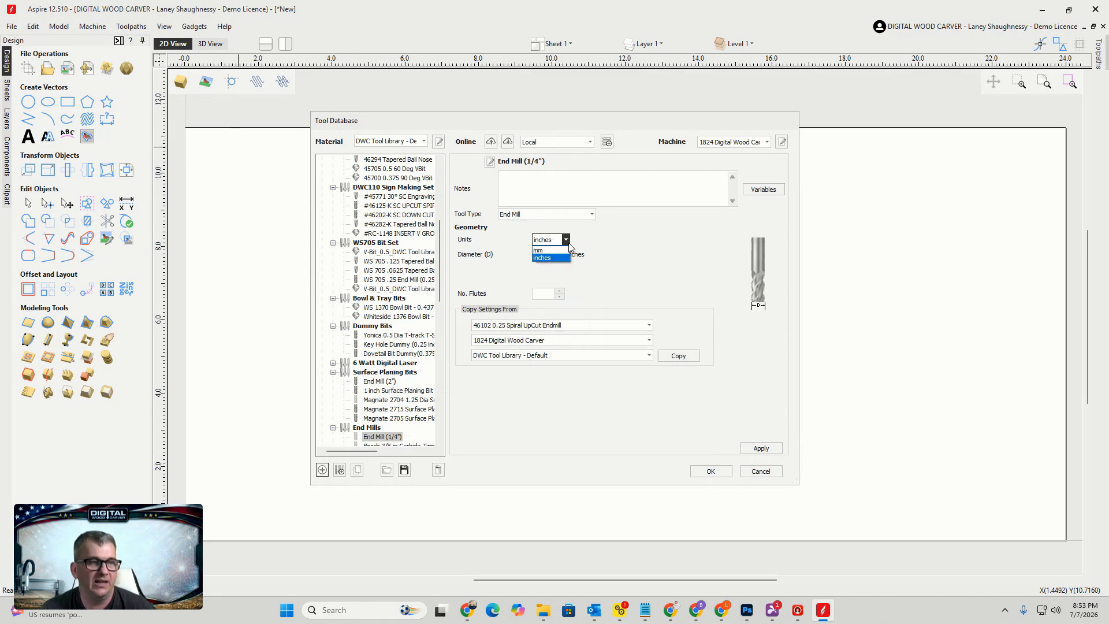
click(569, 244)
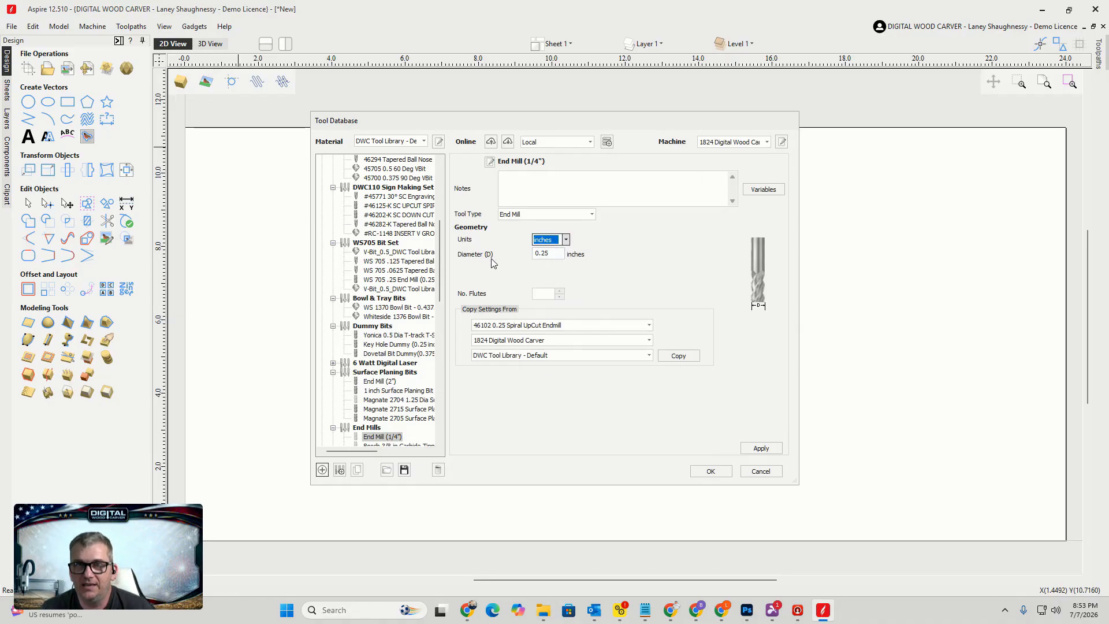
Set the tool diameter to 0.75 inches and the number of flutes to 2
click(550, 255)
double_click(549, 255)
text(.75)
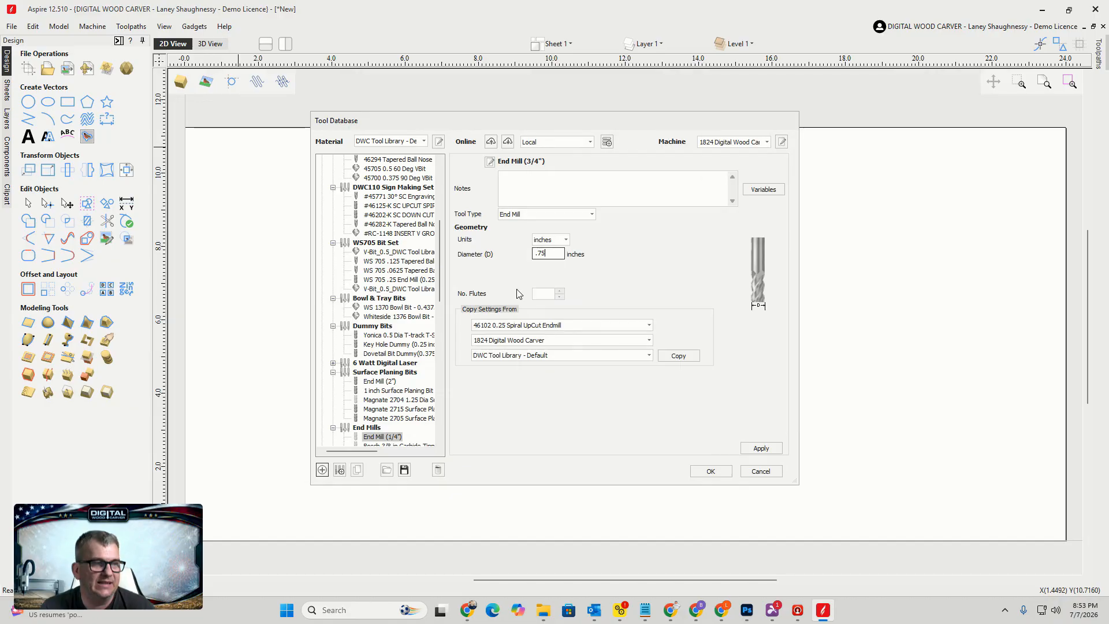
click(560, 292)
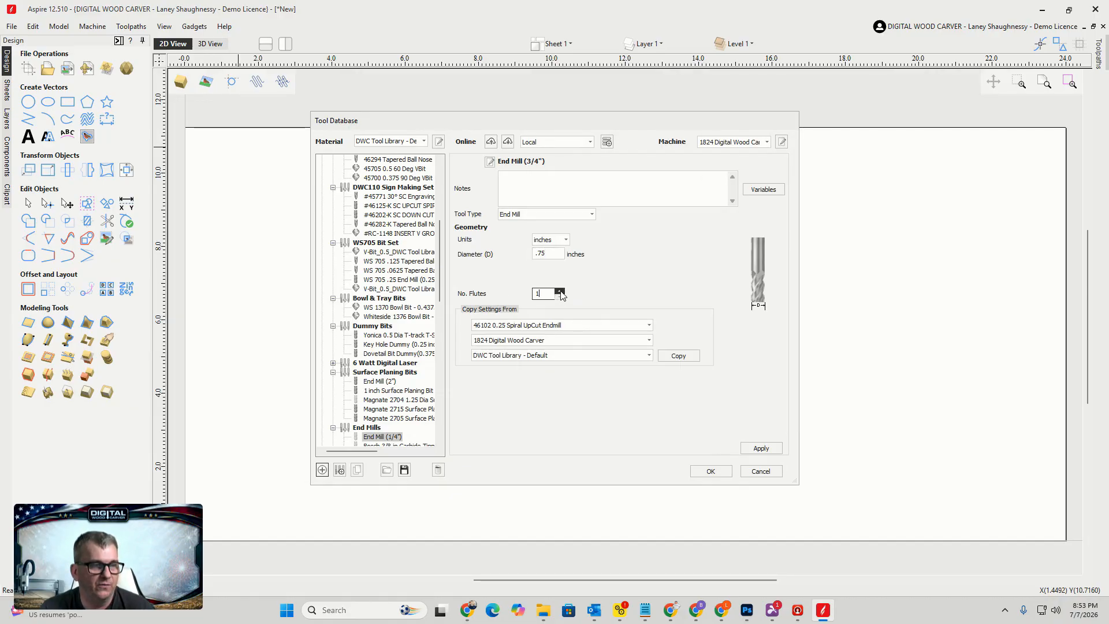
click(560, 291)
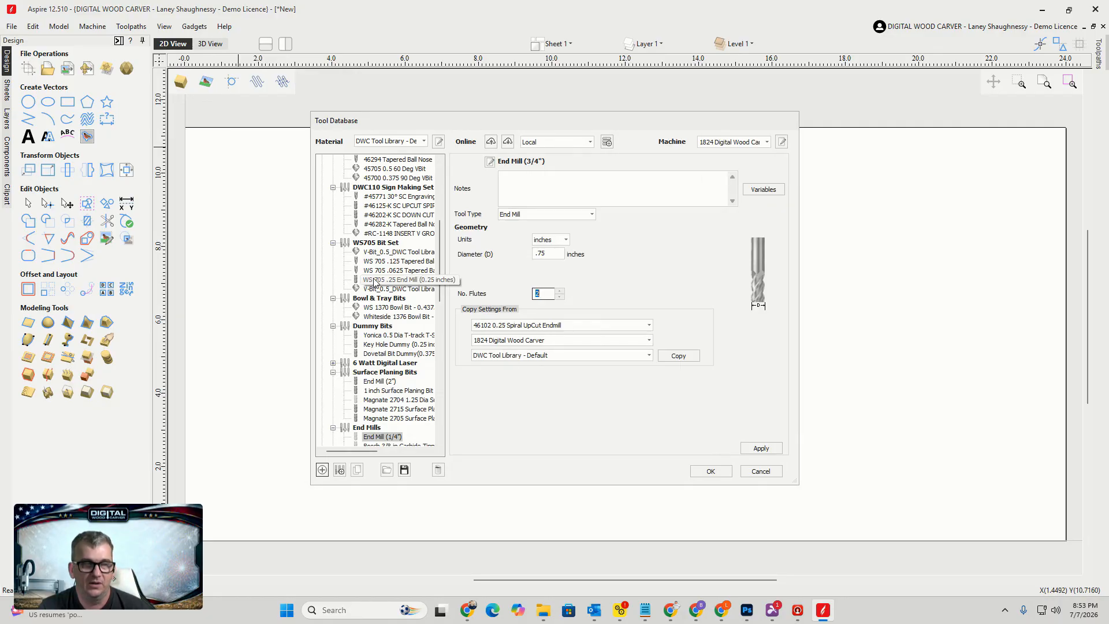
Copy the cutting settings from the End Mill (0.25 inches) tool for the 1824 Digital Wood Carver
click(649, 326)
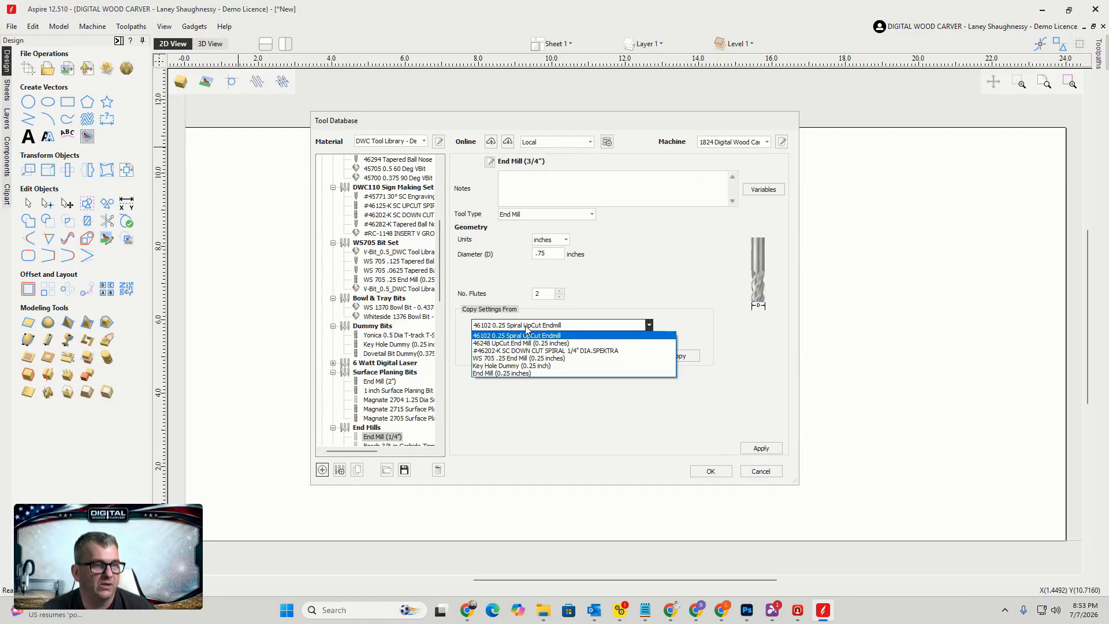
click(504, 374)
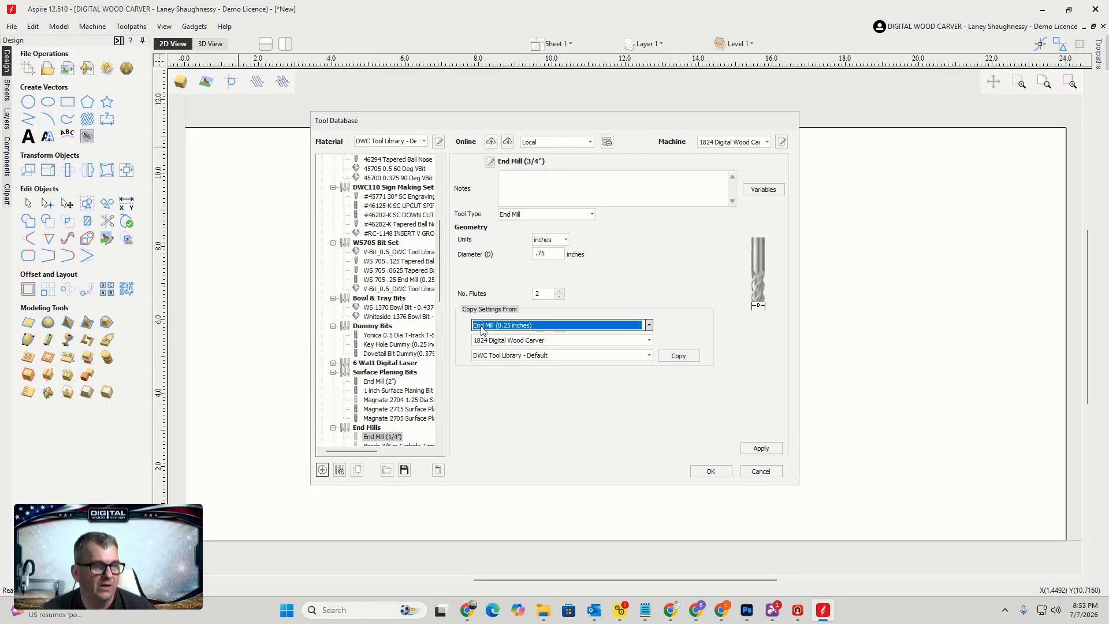
click(676, 358)
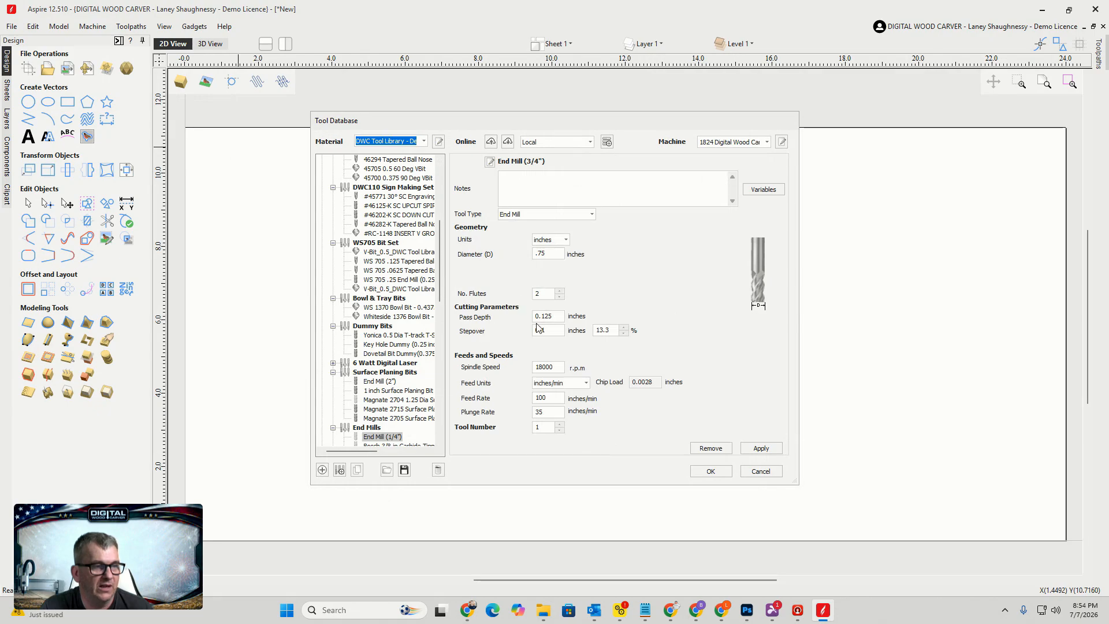
Set the pass depth to 0.25 inches and the stepover to 40 percent
drag(555, 317, 534, 317)
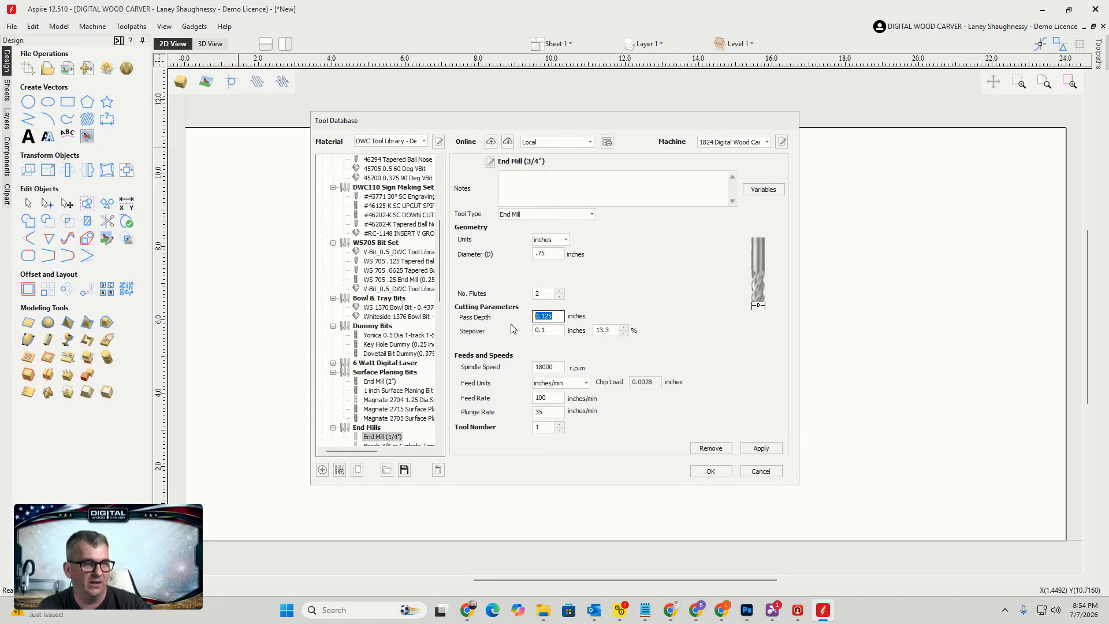
text(.25)
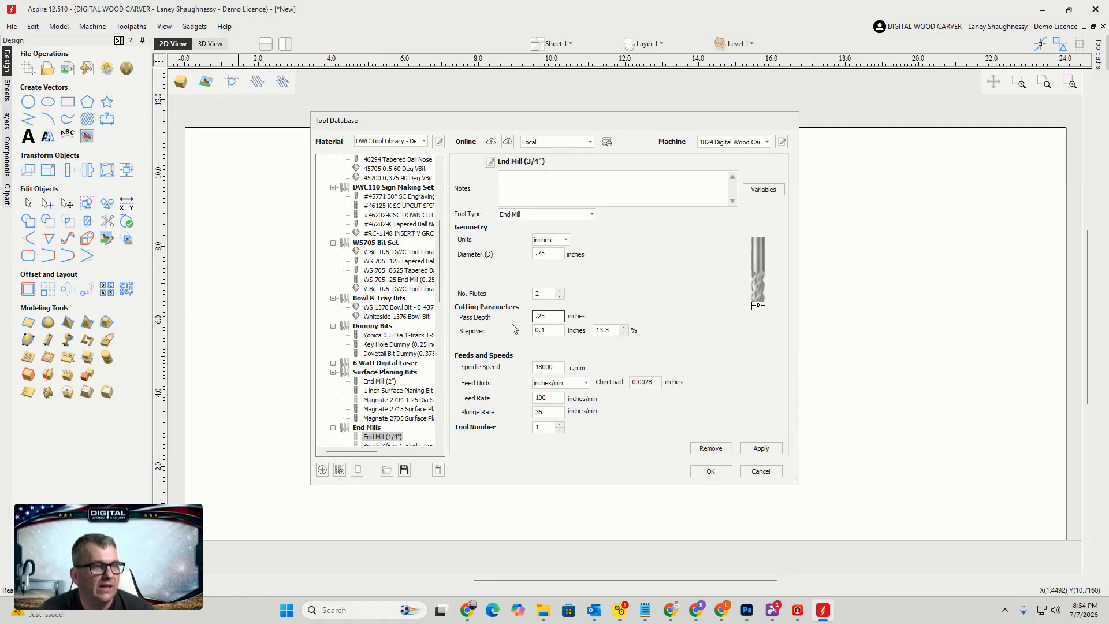
drag(617, 330, 578, 332)
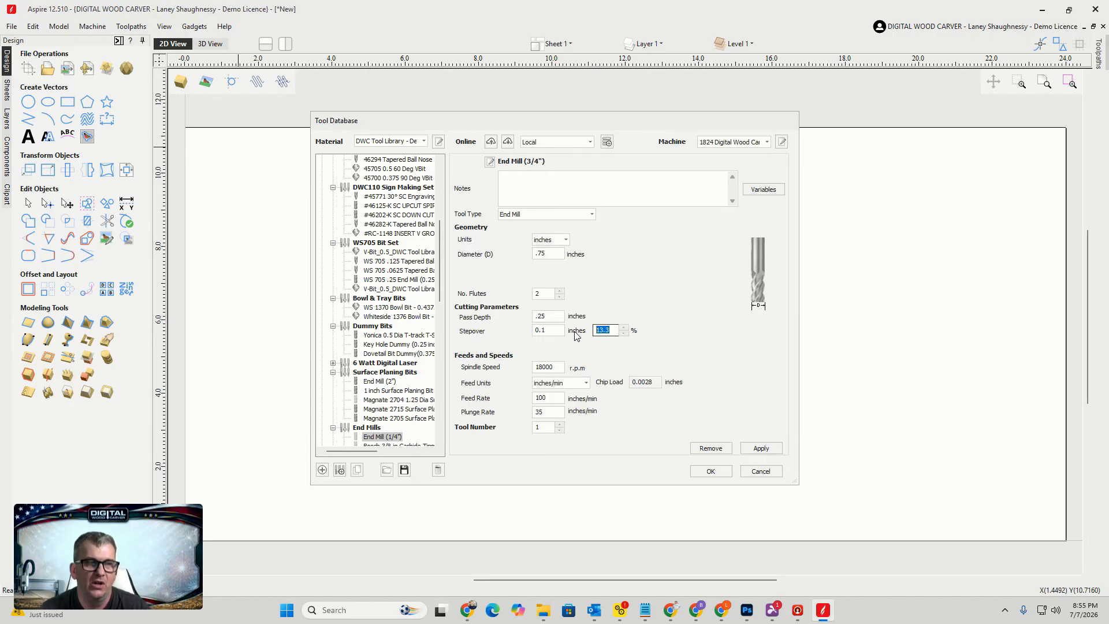
text(40)
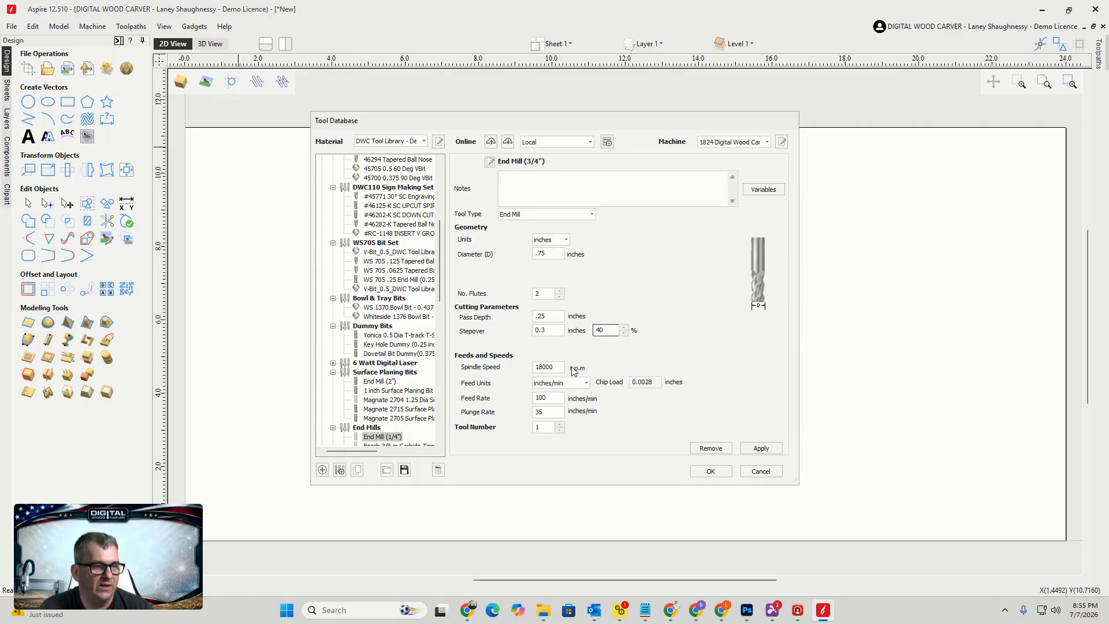
Set the spindle speed to 14000 rpm, feed rate to 85 and plunge rate to 42 inches/min
double_click(535, 368)
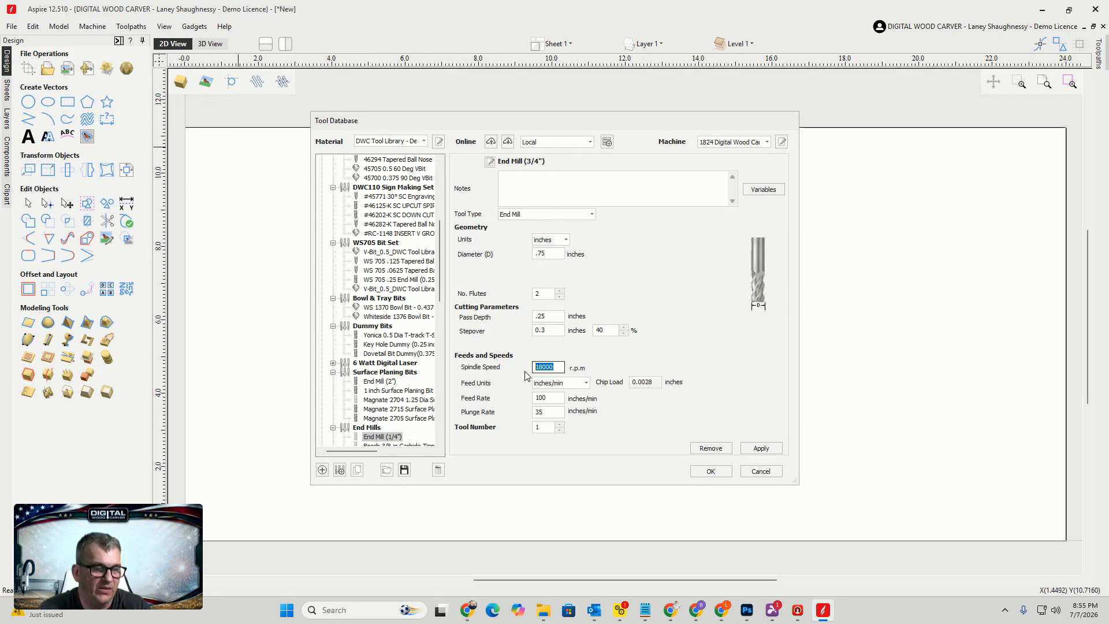
text(14000)
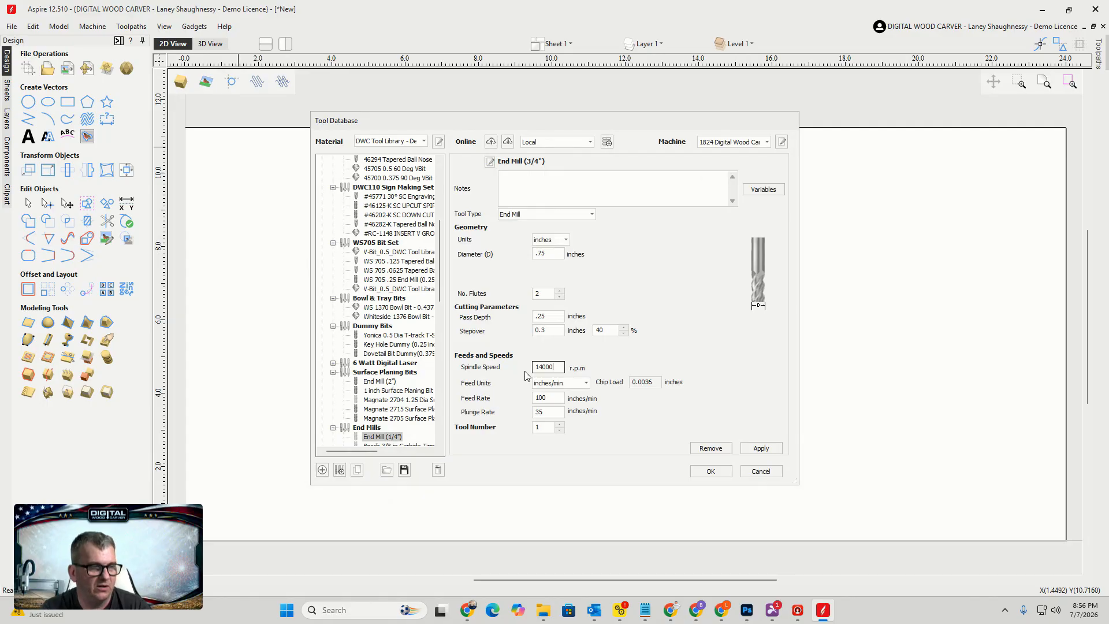
double_click(549, 397)
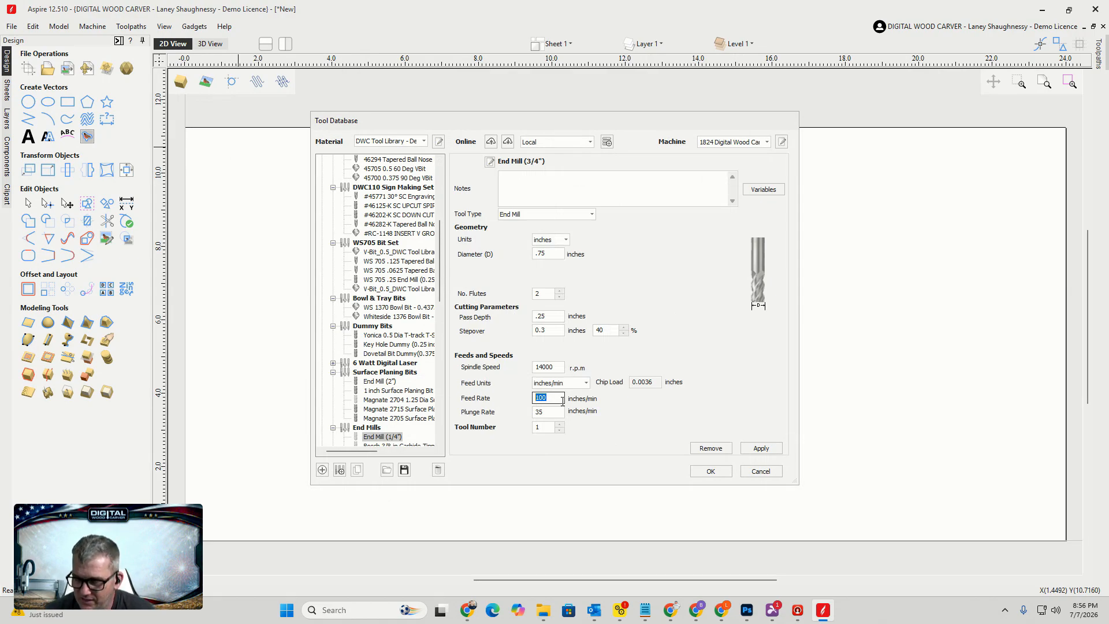
text(8)
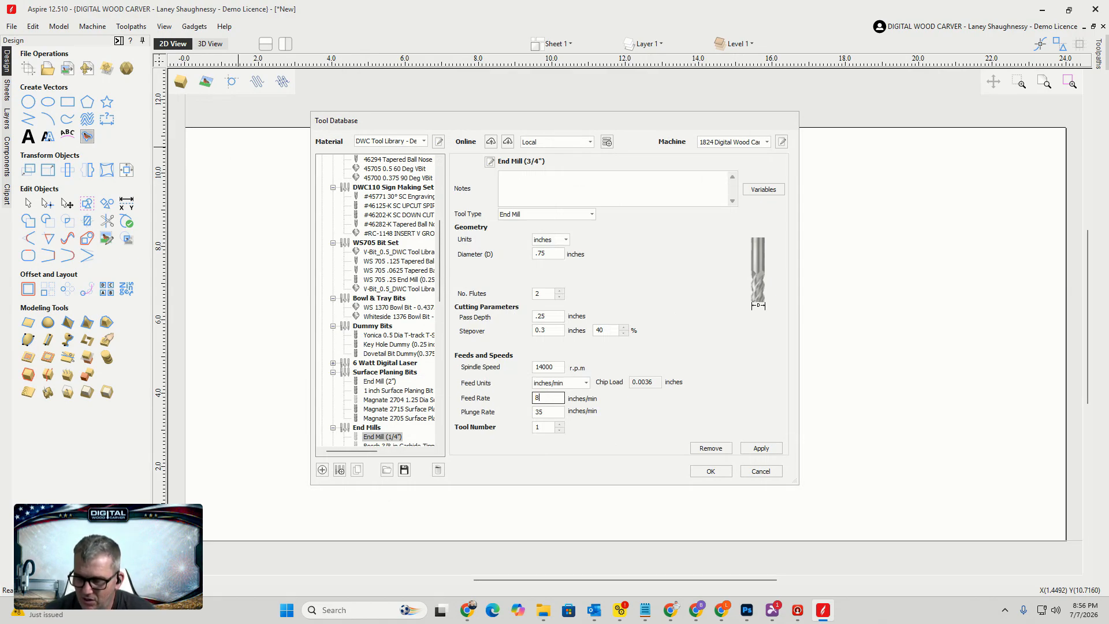
text(5)
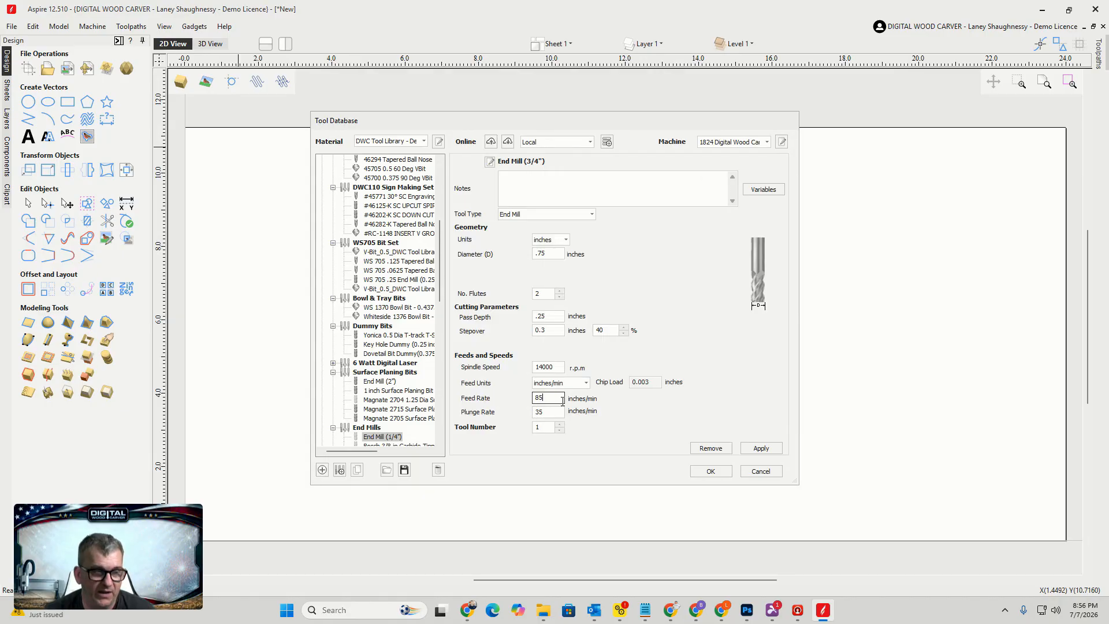
double_click(551, 414)
text(42)
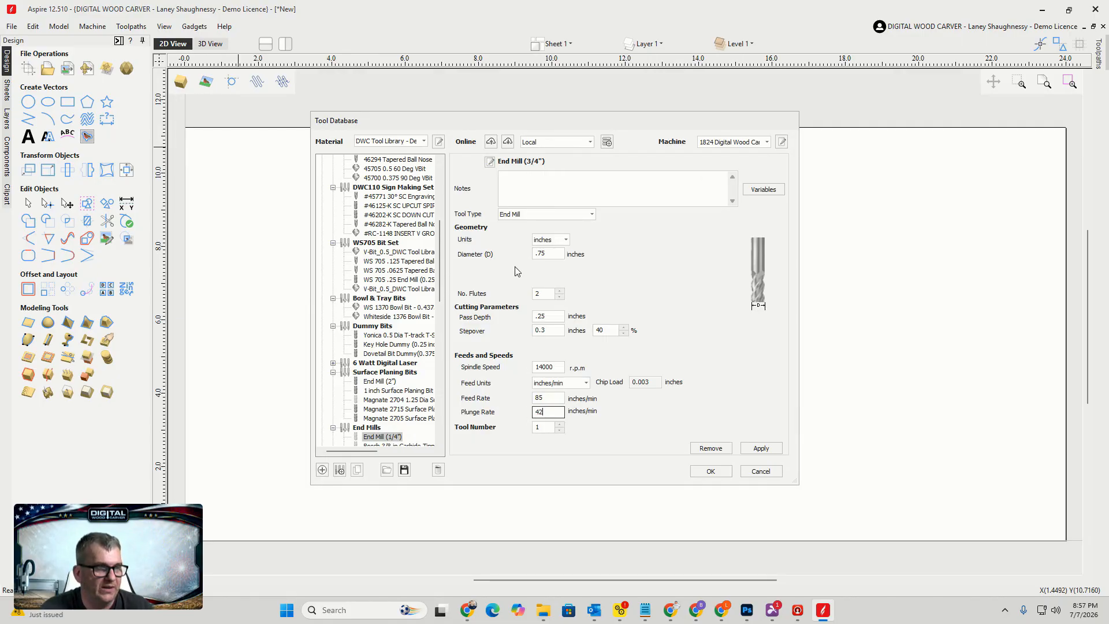
click(490, 163)
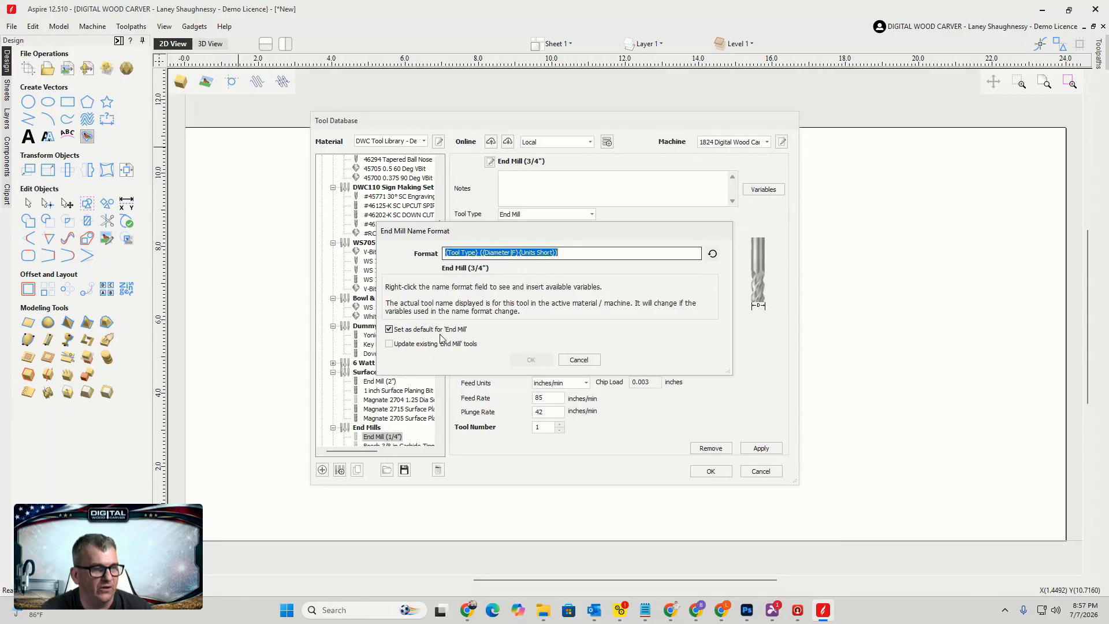
click(389, 330)
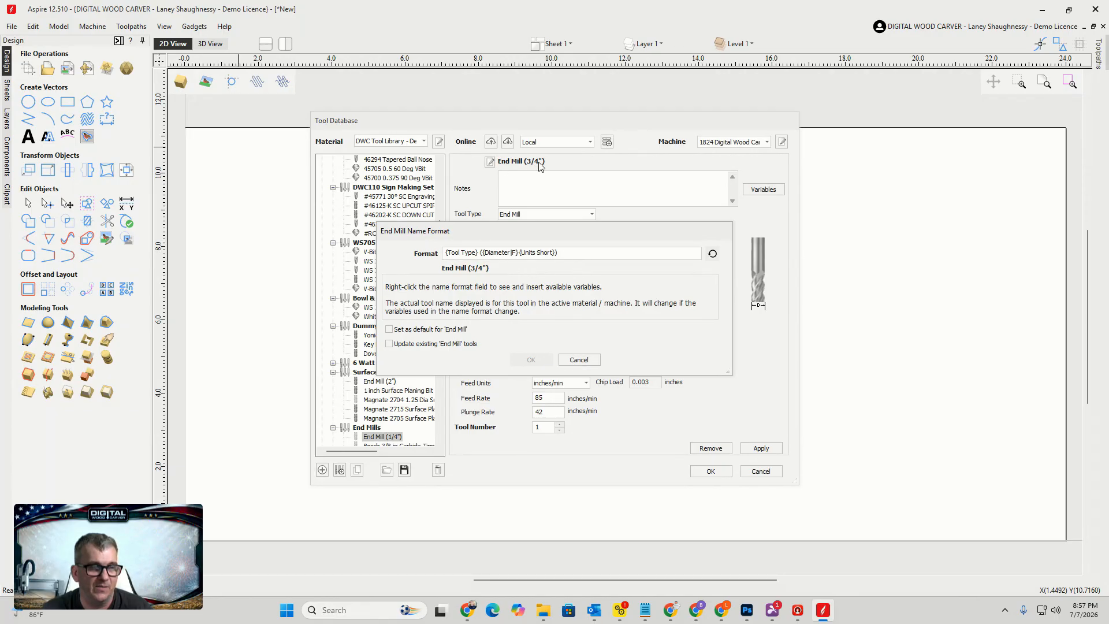
click(579, 360)
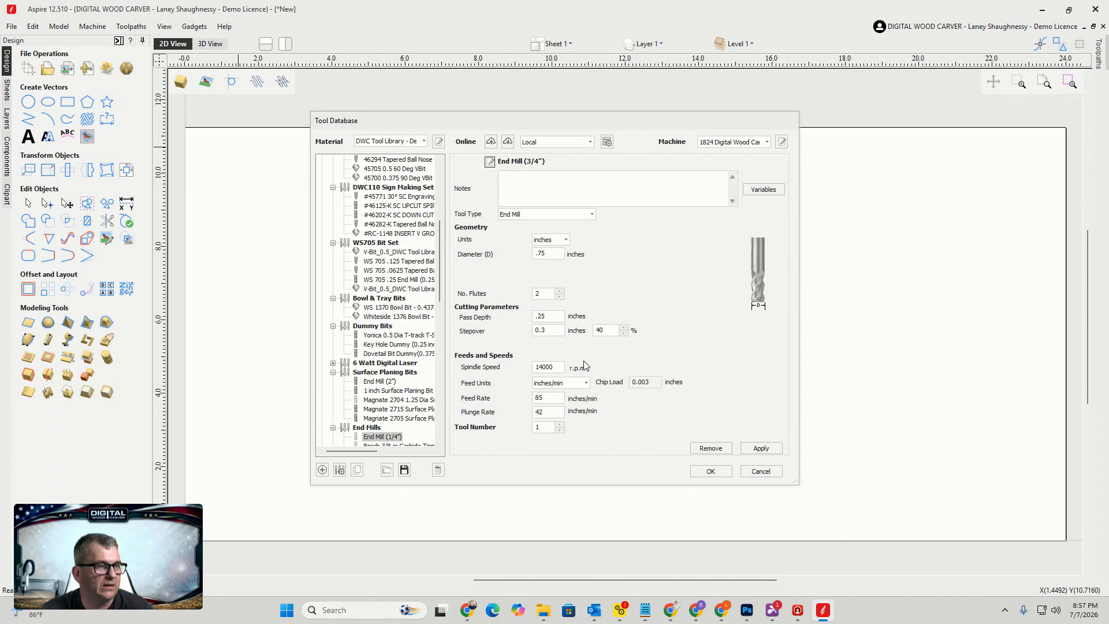
Apply the new end mill and close the tool database
click(770, 447)
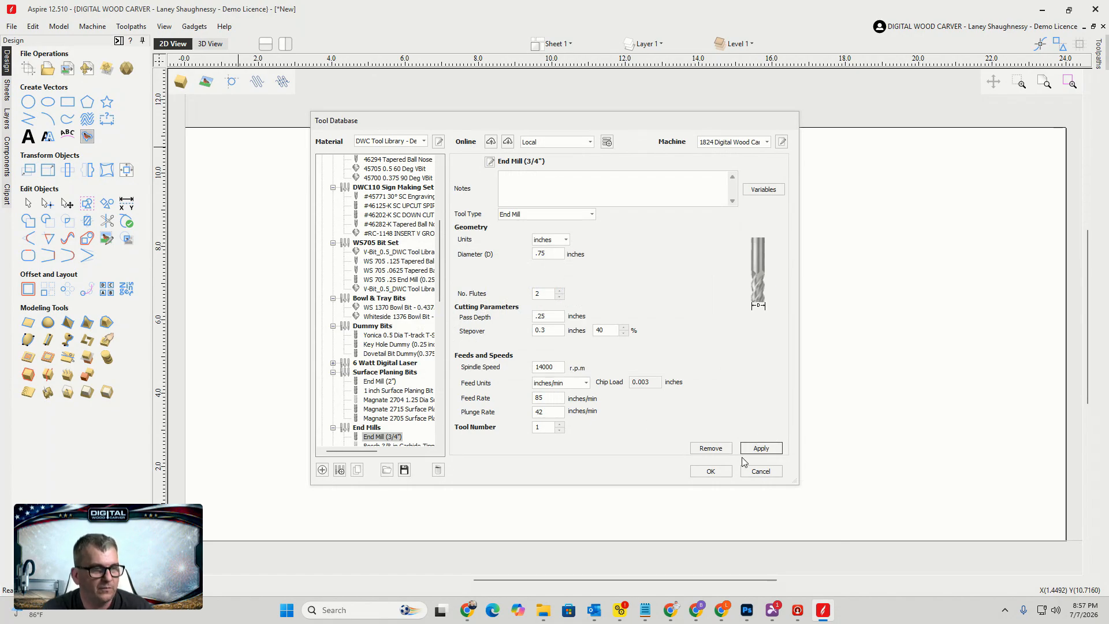
scroll(370, 323, down, 4)
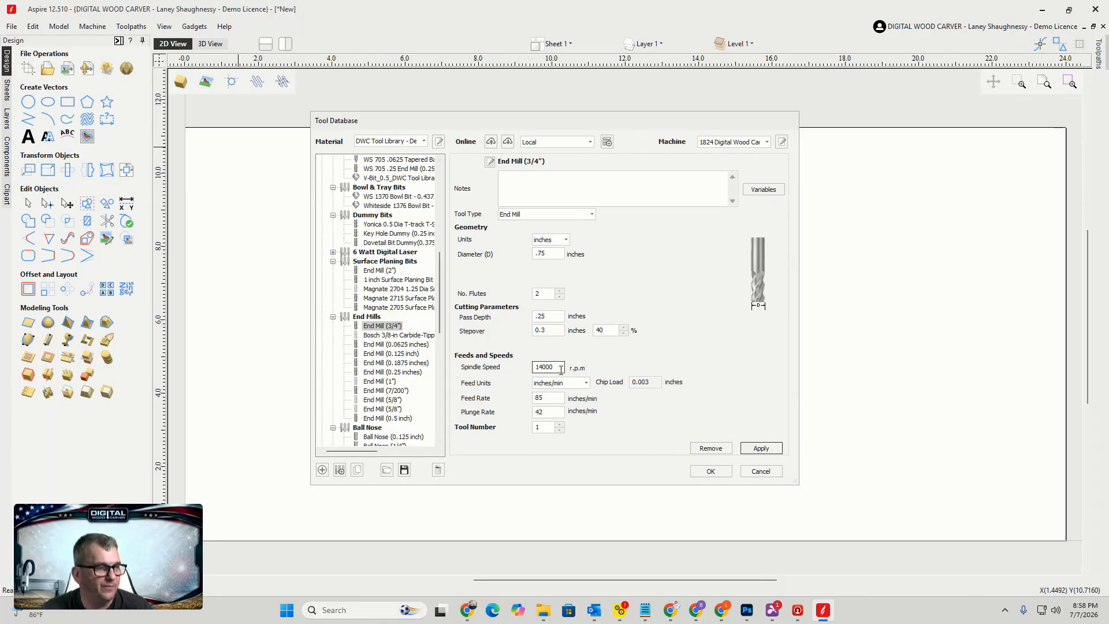
click(711, 472)
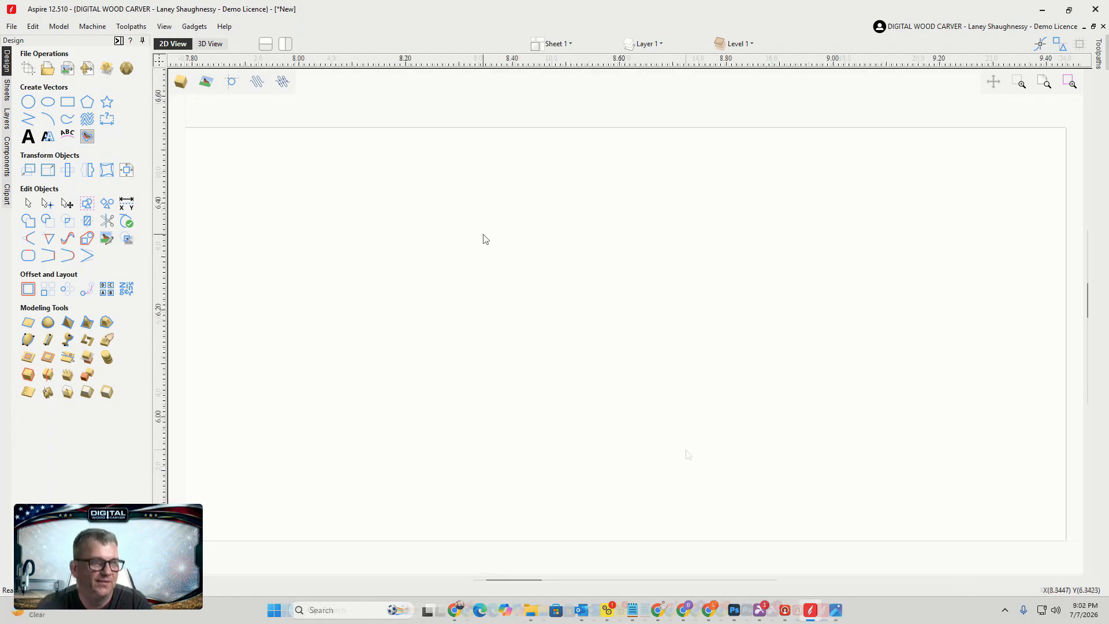
Open the Whiteside2050.png image to review the roundover bit's specifications
scroll(485, 239, up, 10)
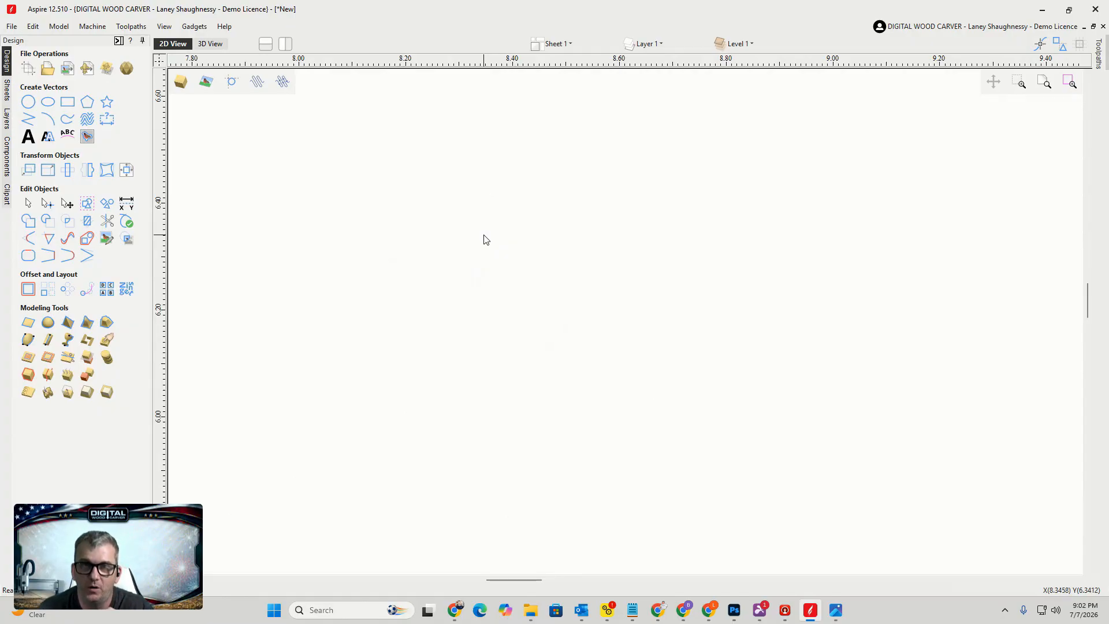
click(840, 615)
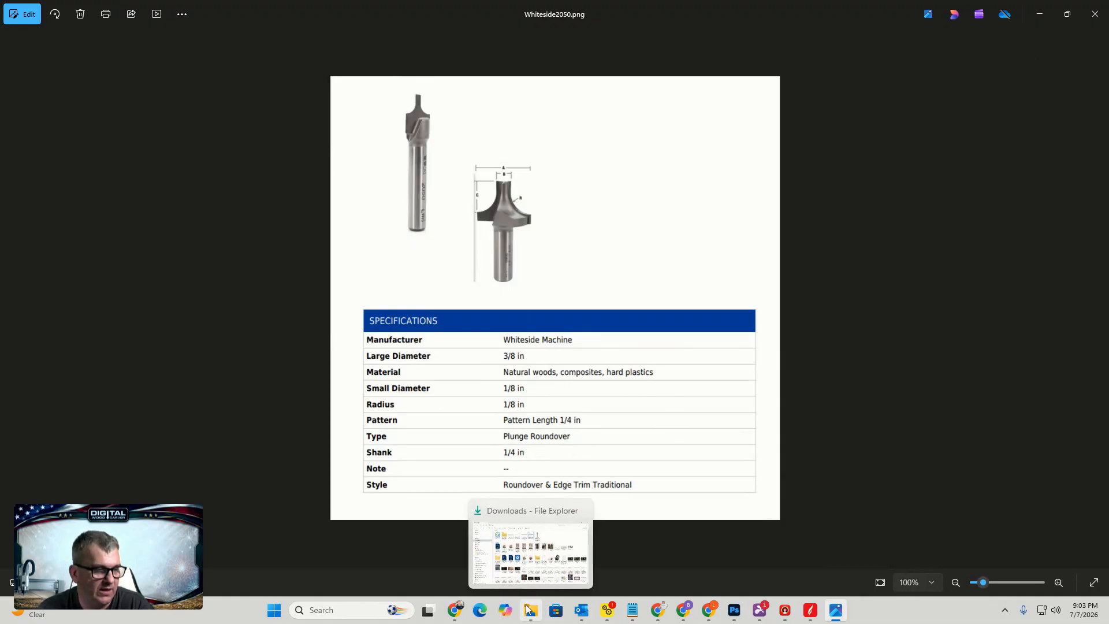
Open the plunge roundover bit product image from the Downloads folder
click(519, 551)
double_click(638, 124)
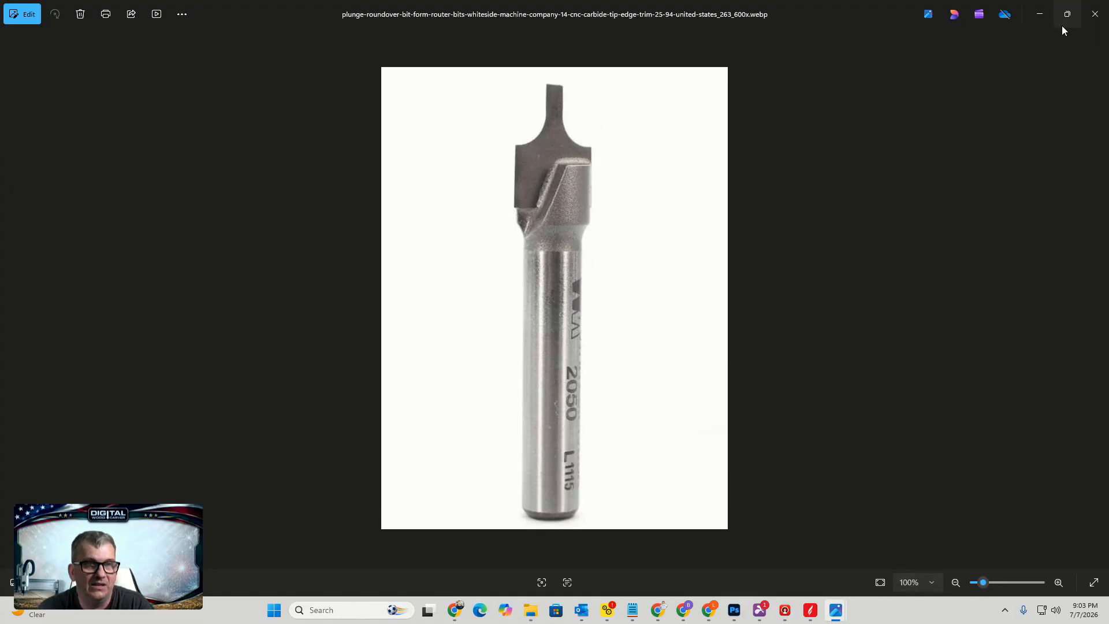
Return to Aspire and draw a 0.375 by 0.5 inch rectangle with radiused internal corners of 0.125 inch radius
click(1040, 13)
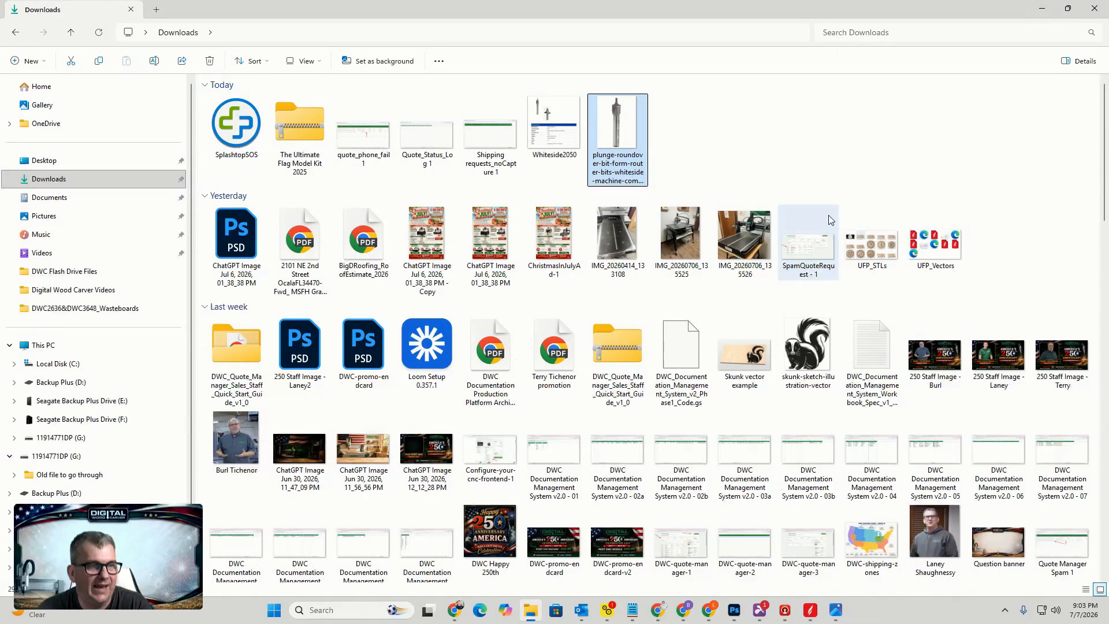
click(1040, 9)
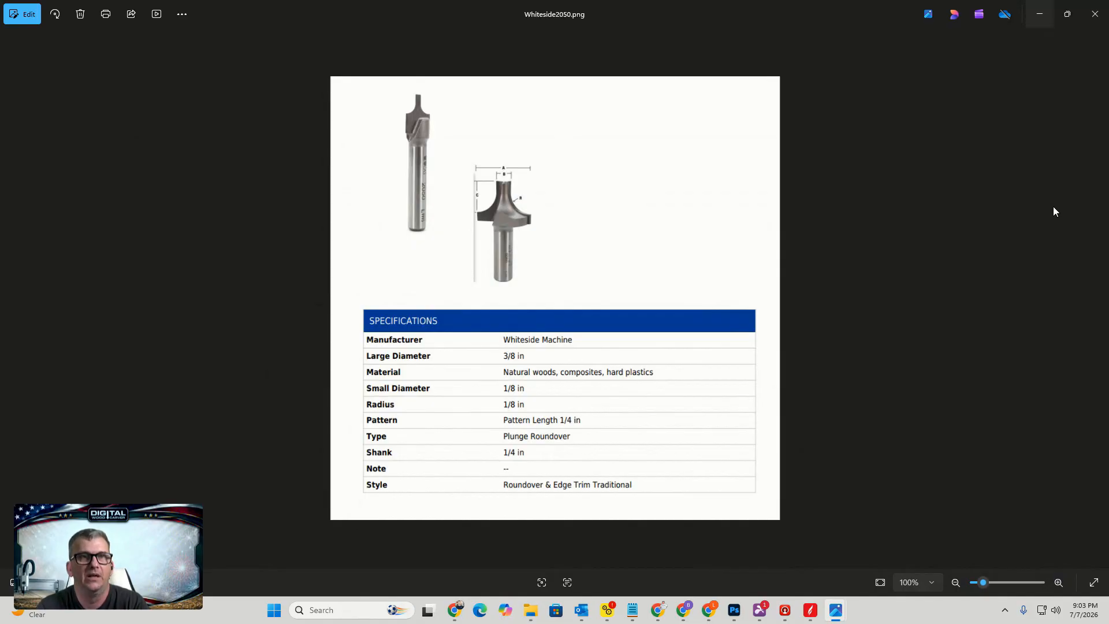
click(810, 610)
scroll(494, 328, down, 1)
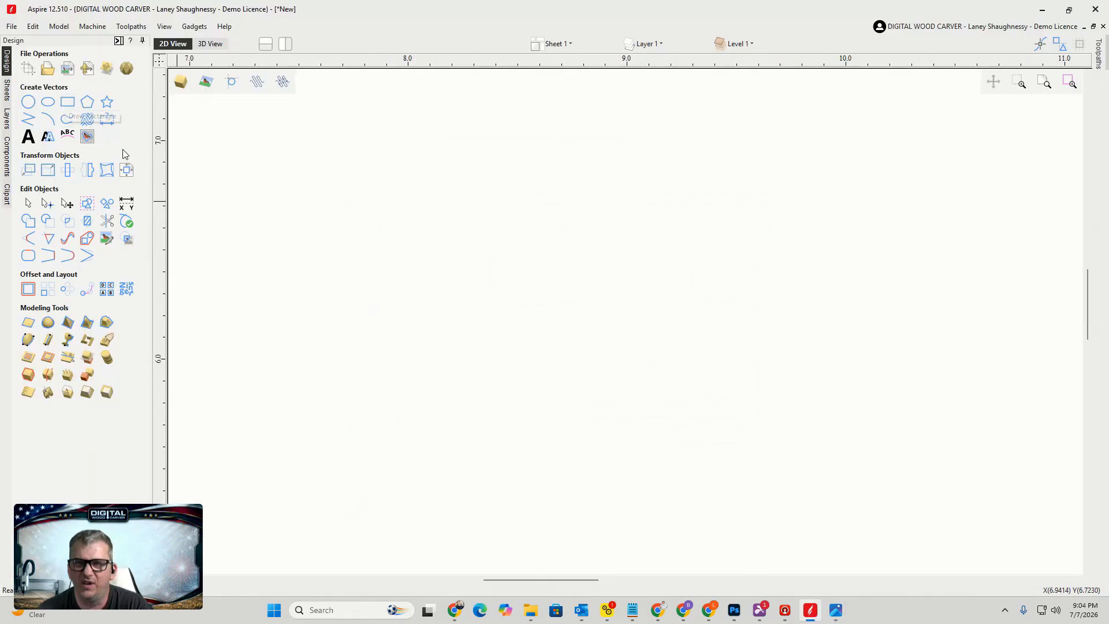
click(68, 102)
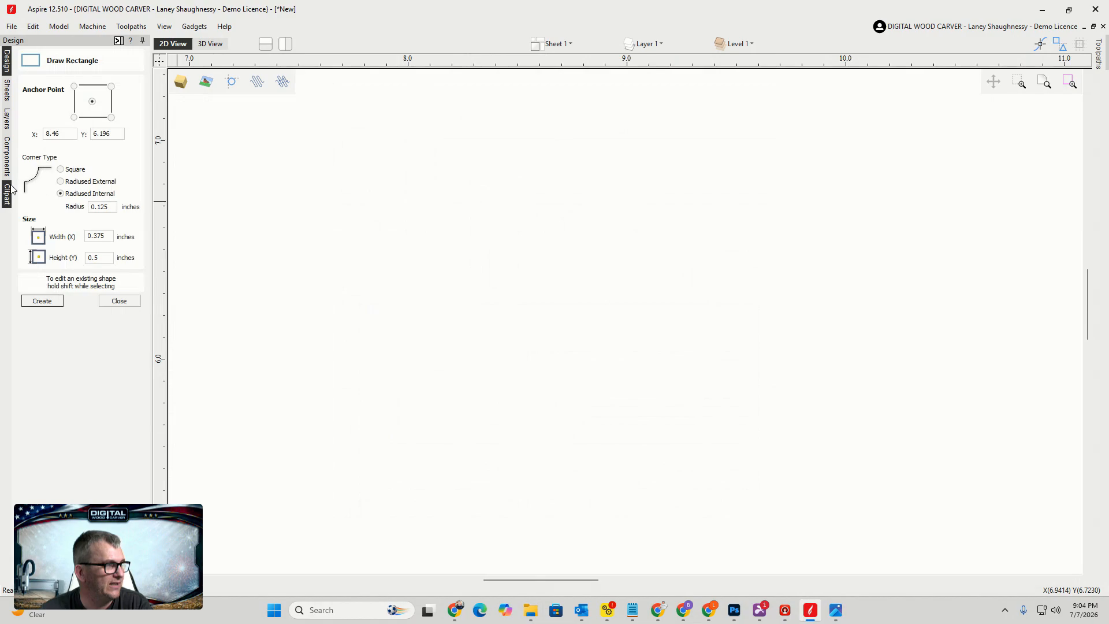
drag(113, 206, 68, 203)
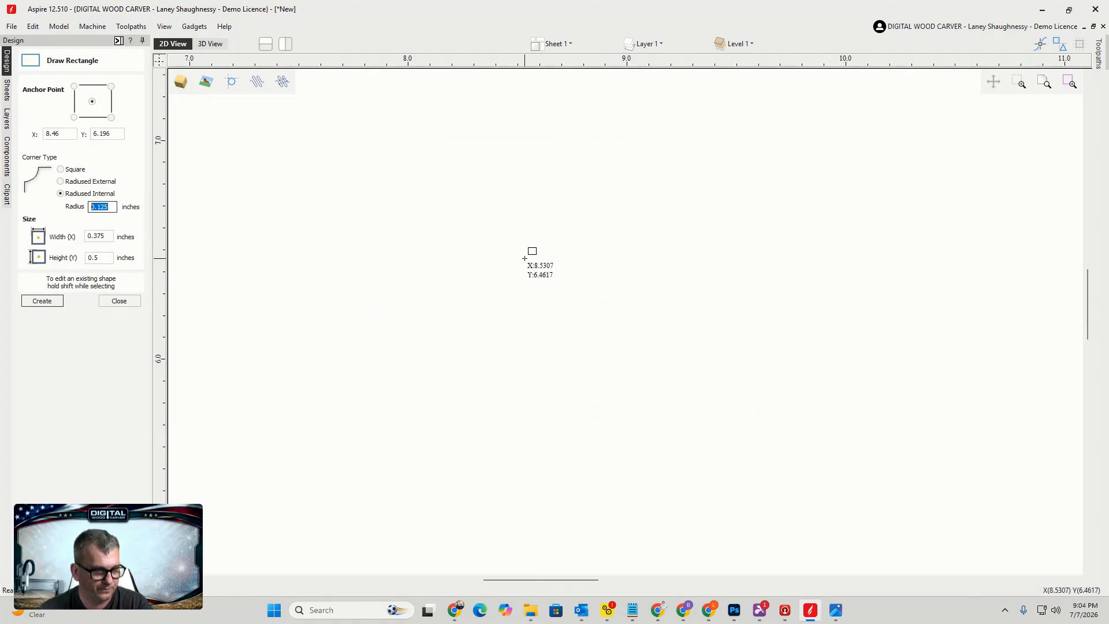
click(528, 304)
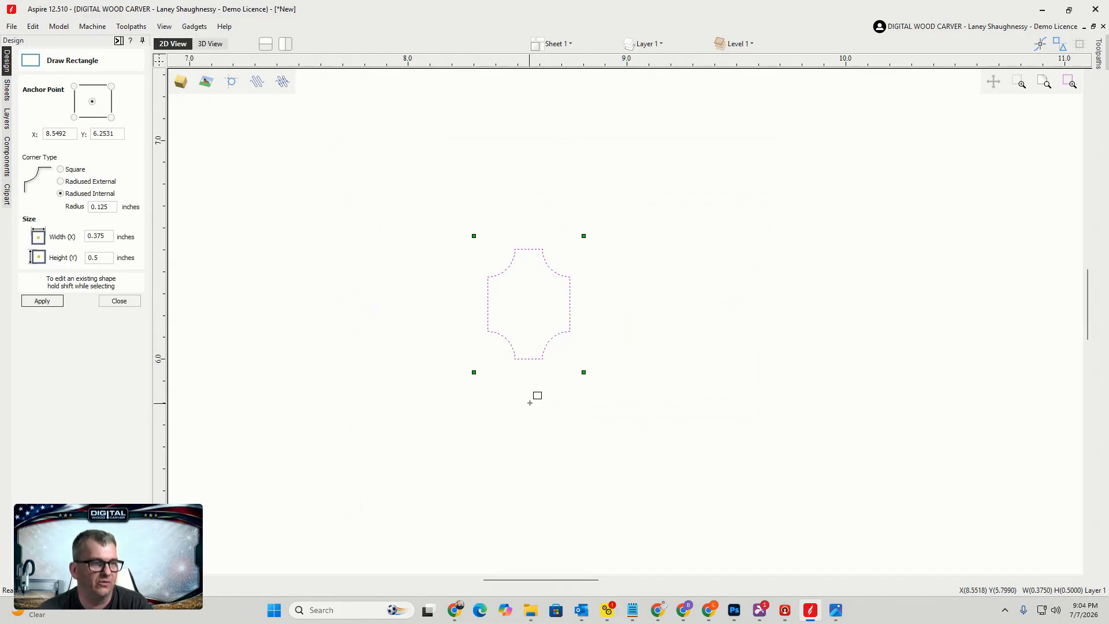
scroll(535, 396, up, 3)
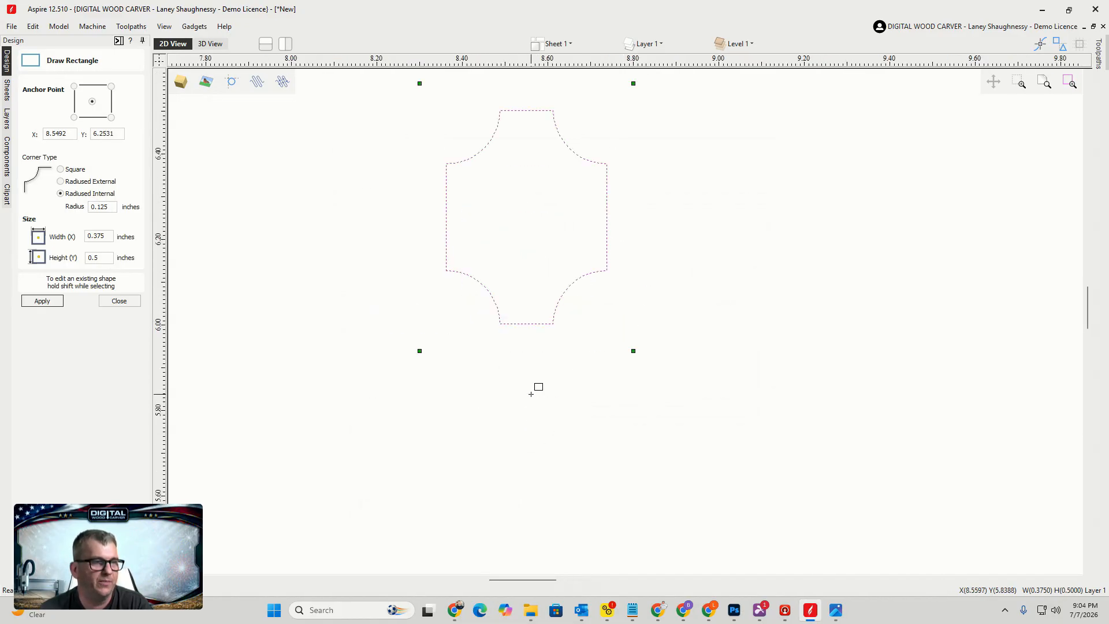
click(118, 301)
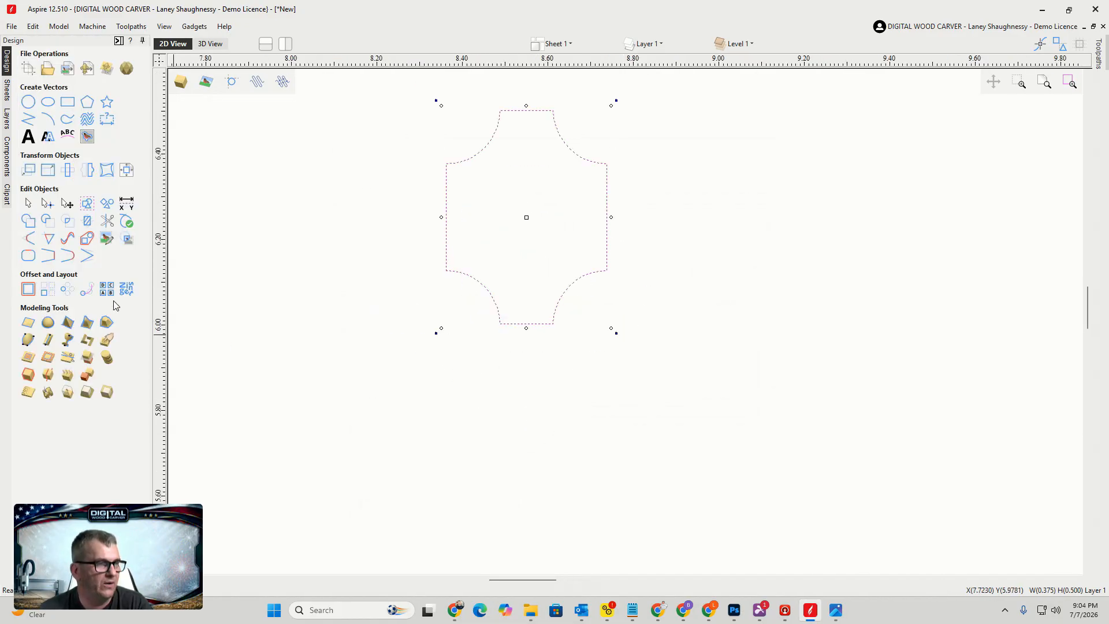
Cut the shape at the midpoints of its right and bottom edges and delete all but the lower-right corner profile
click(47, 206)
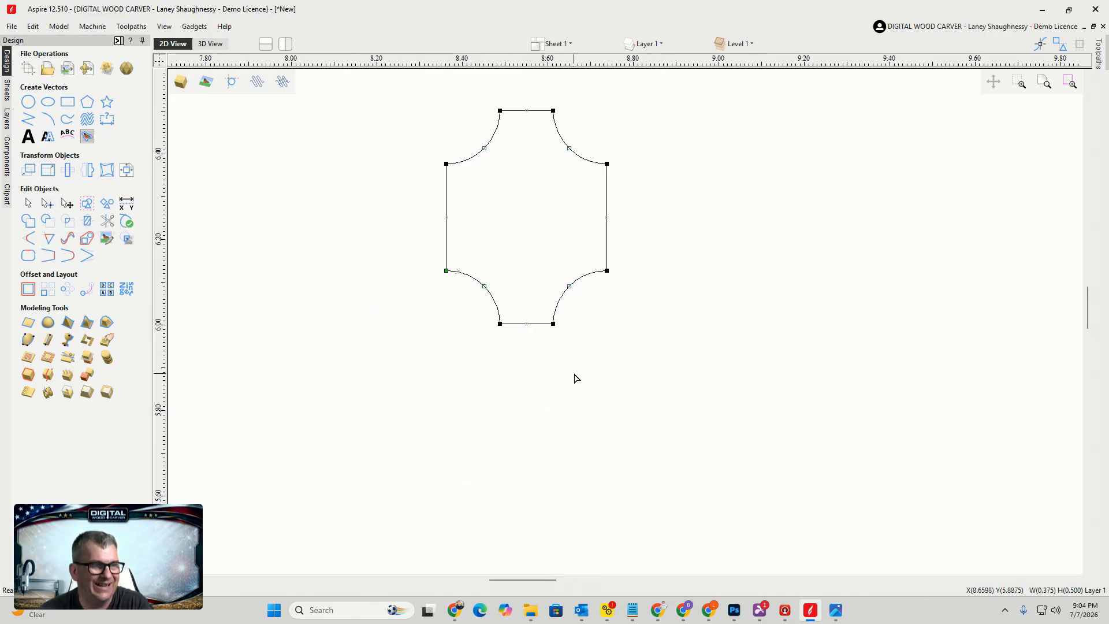
right_click(608, 216)
click(630, 263)
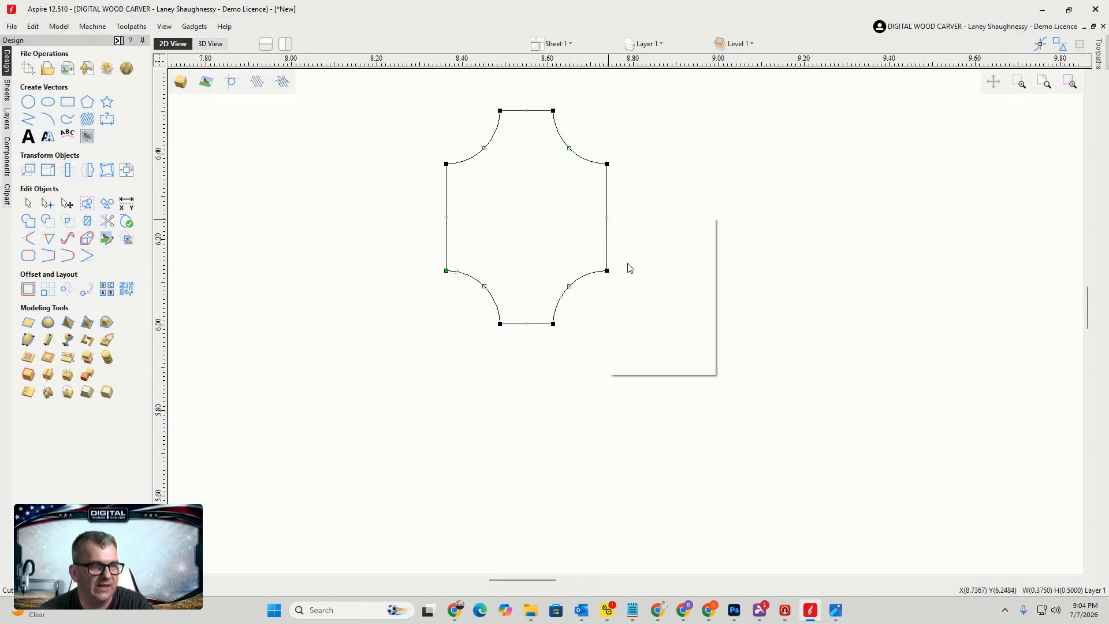
right_click(528, 328)
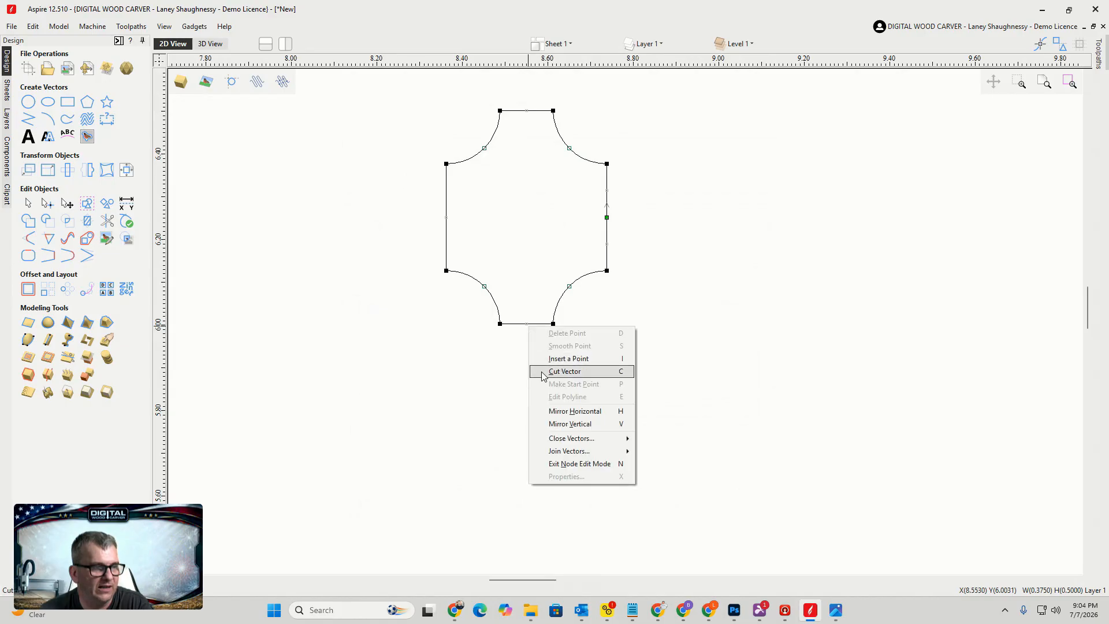
click(543, 372)
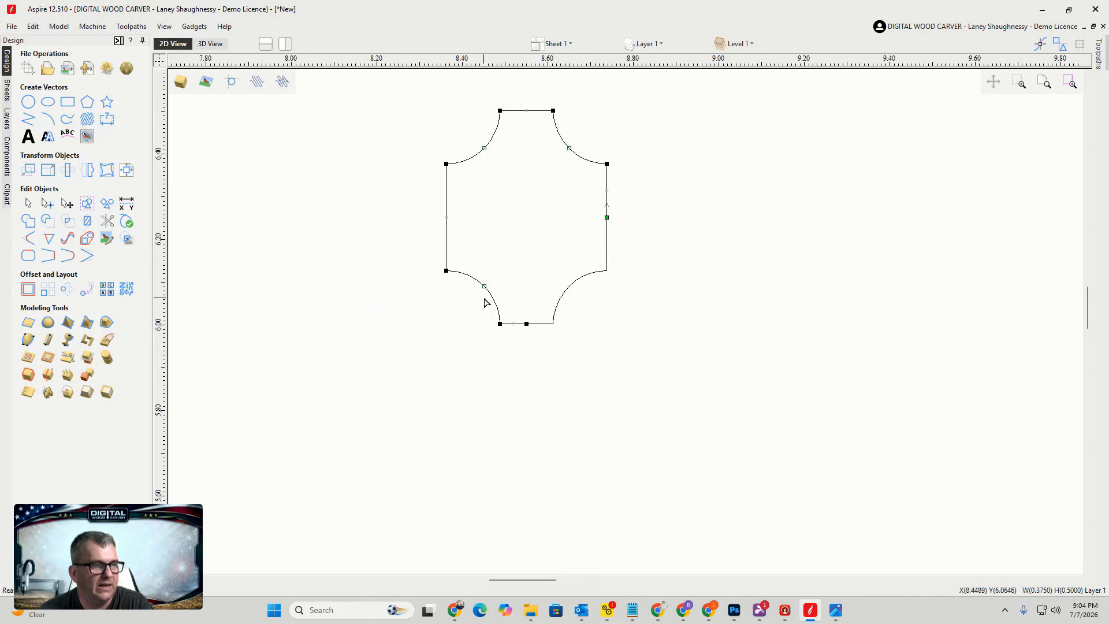
key(Delete)
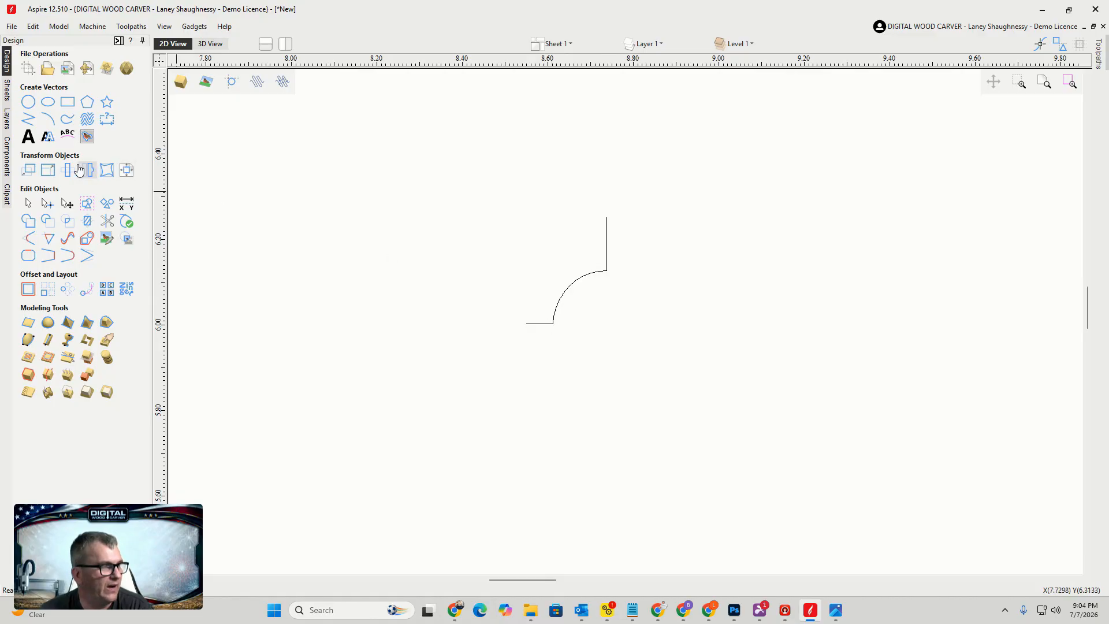
Measure the arc's horizontal width with a horizontal dimension, then undo it
click(107, 120)
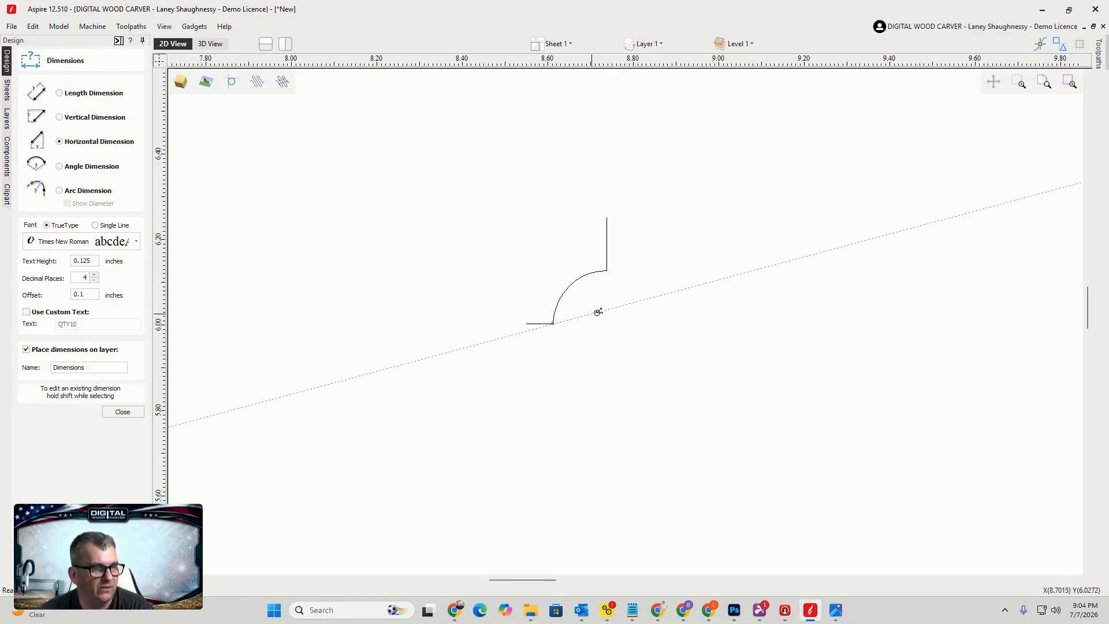
click(607, 270)
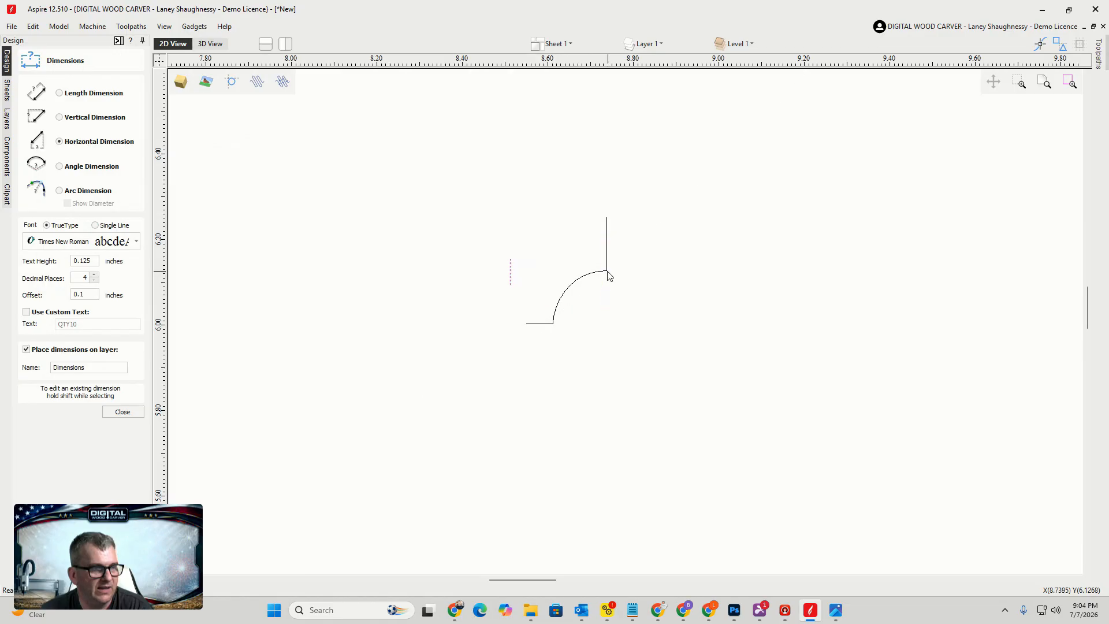
click(717, 340)
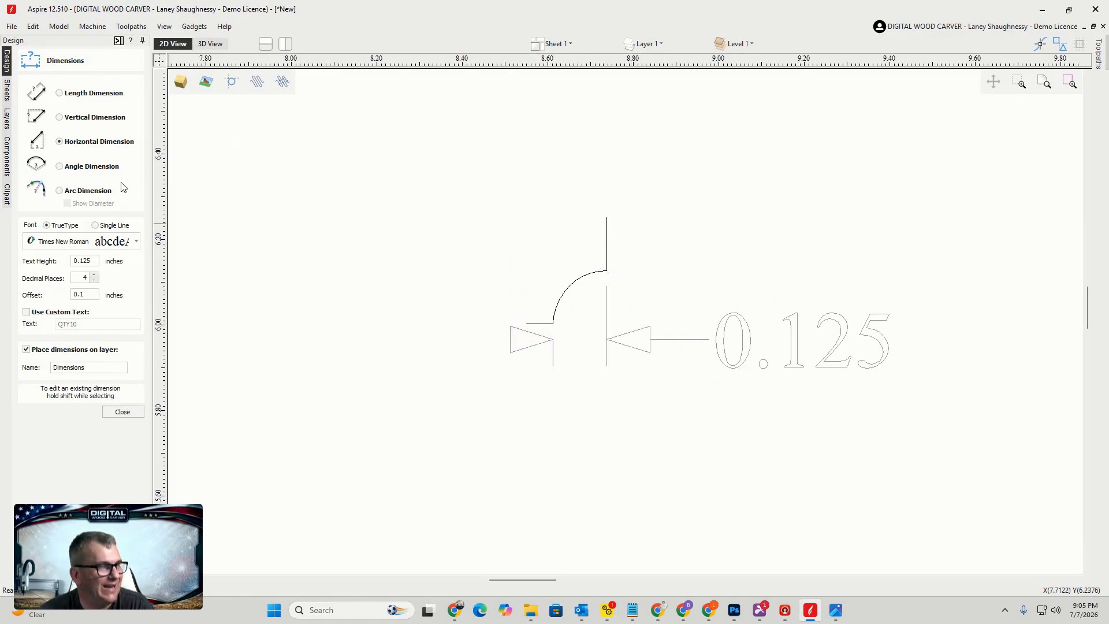
key(ctrl+z)
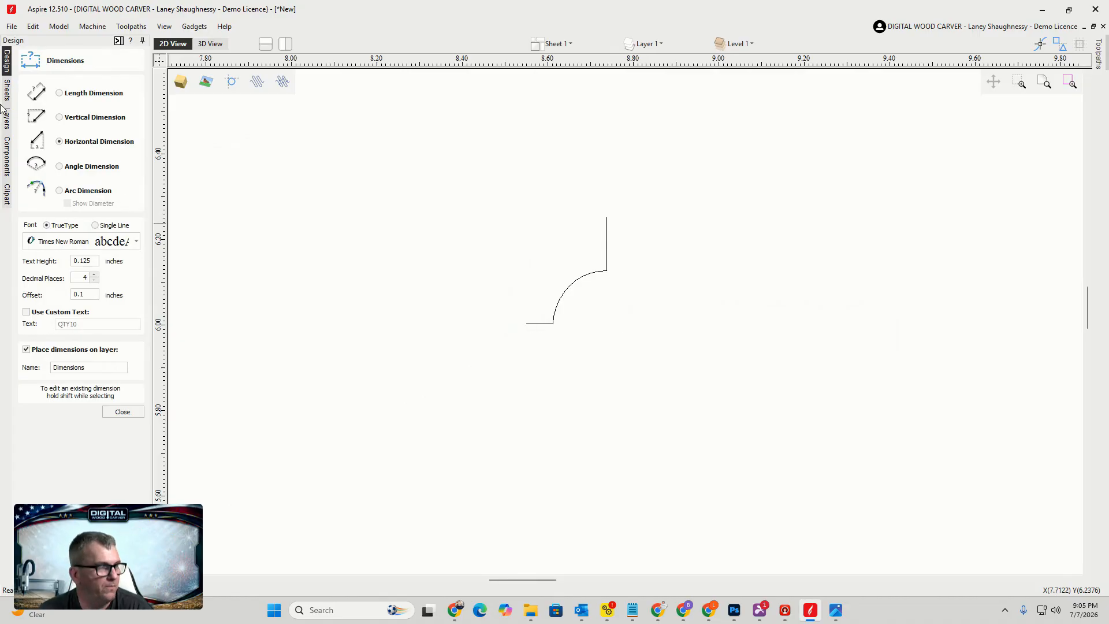
Measure the arc's vertical height with a vertical dimension, cancel it and close the Dimensions tool
click(59, 118)
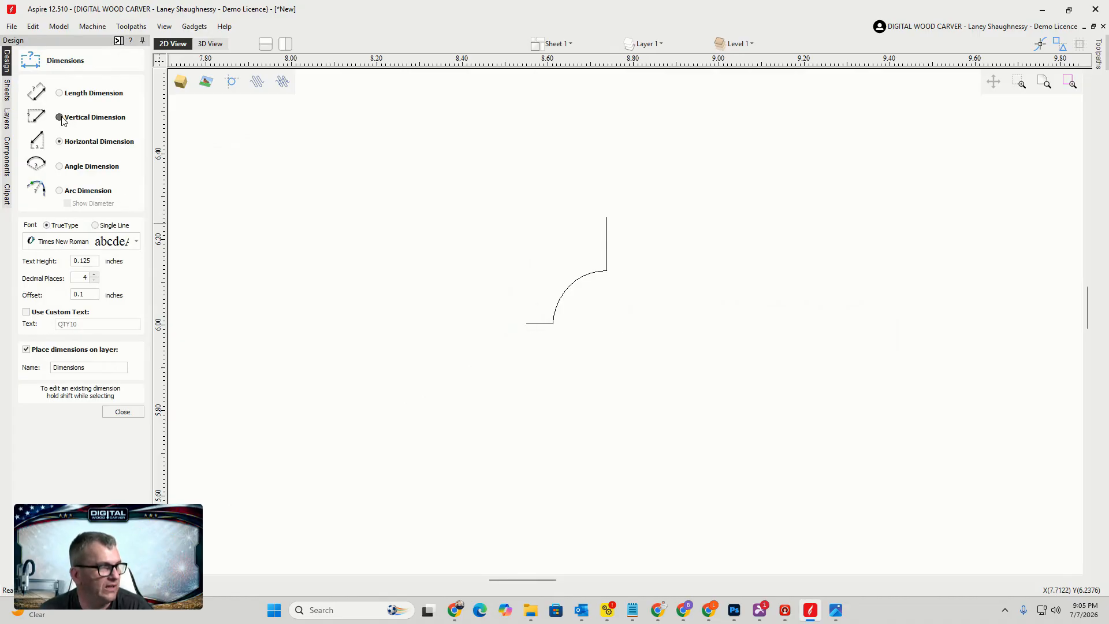
click(606, 270)
click(553, 325)
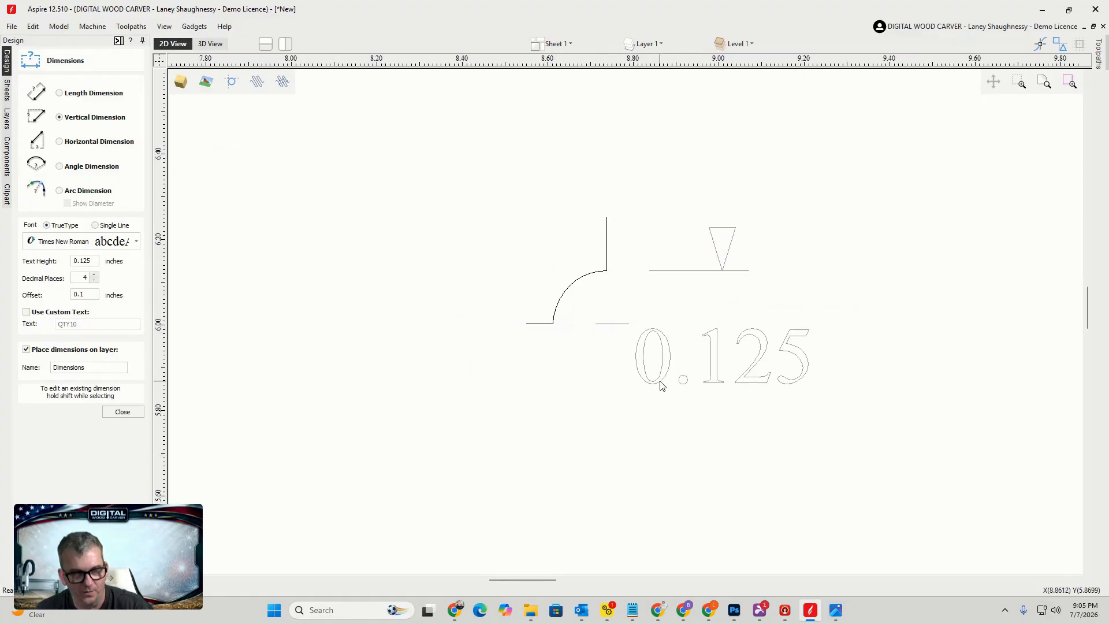
key(Escape)
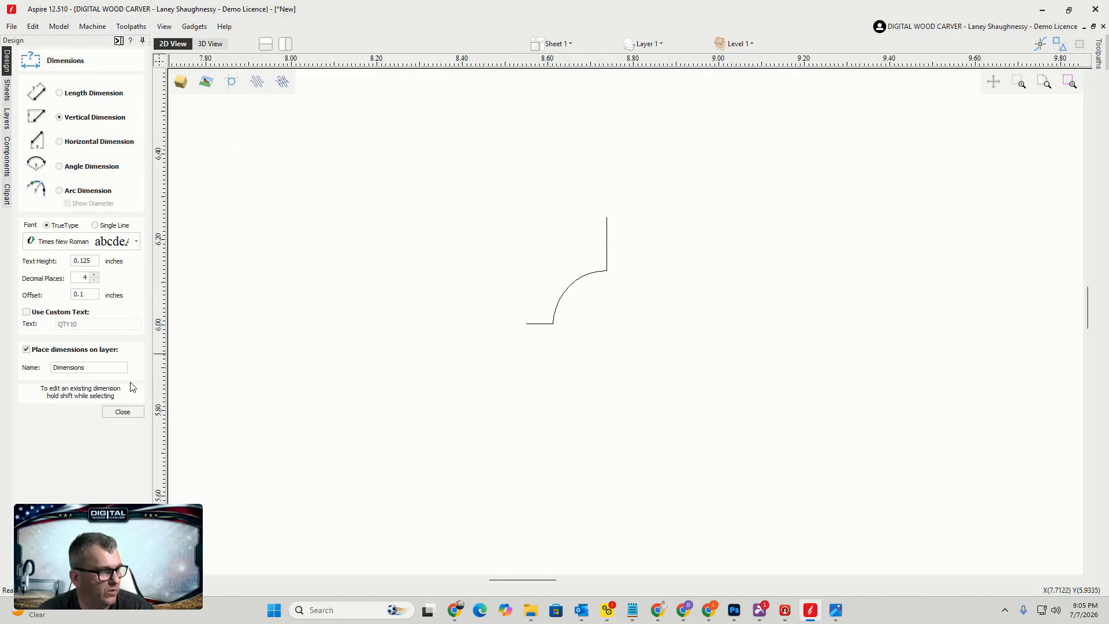
click(123, 411)
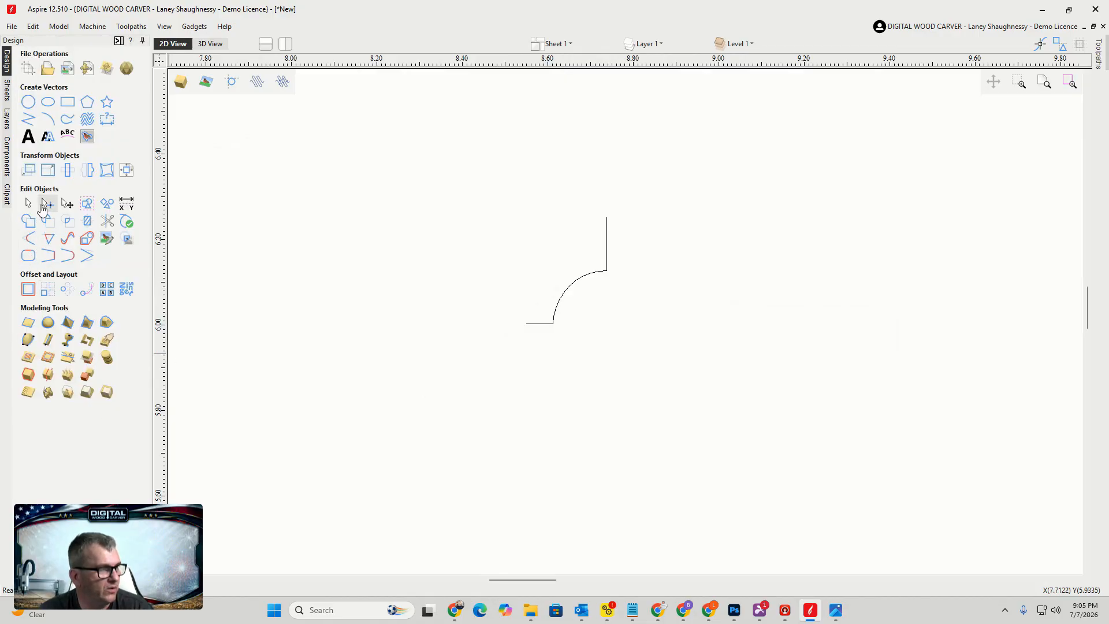
Cut the profile at the node where the arc meets the bottom edge
click(576, 283)
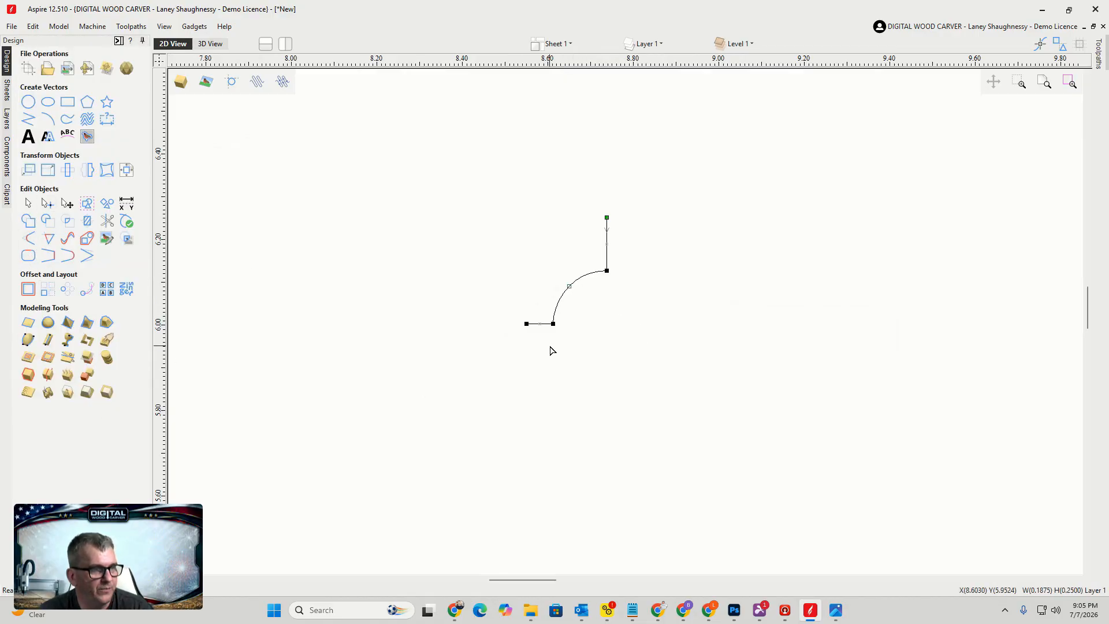
scroll(552, 341, up, 5)
right_click(556, 297)
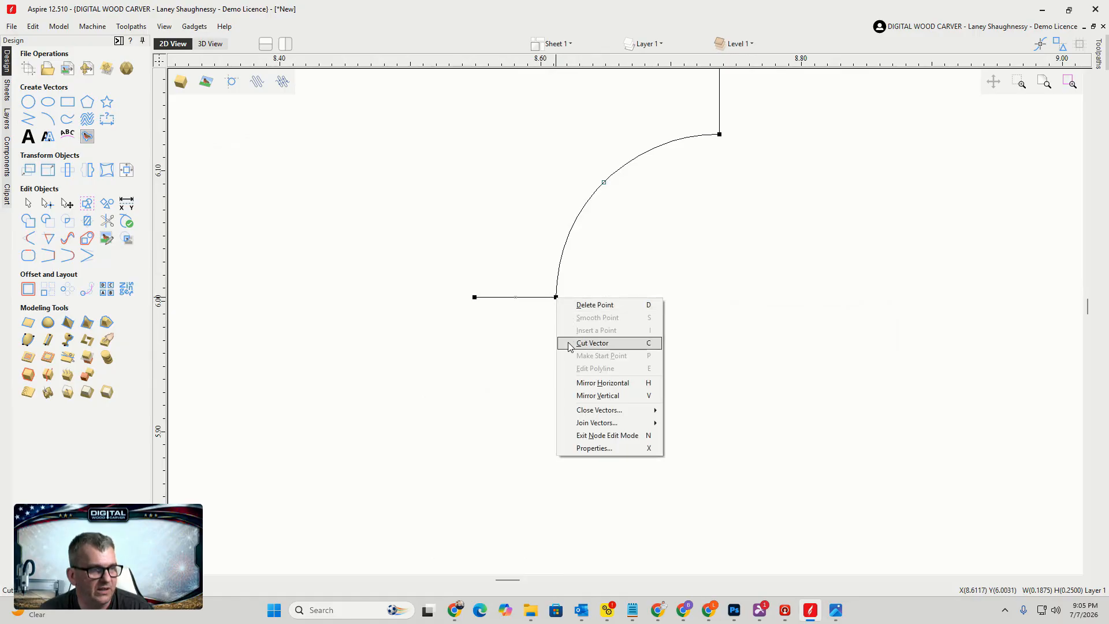
click(570, 344)
Move the bottom edge segment down by 0.125 inch using a relative move
click(505, 373)
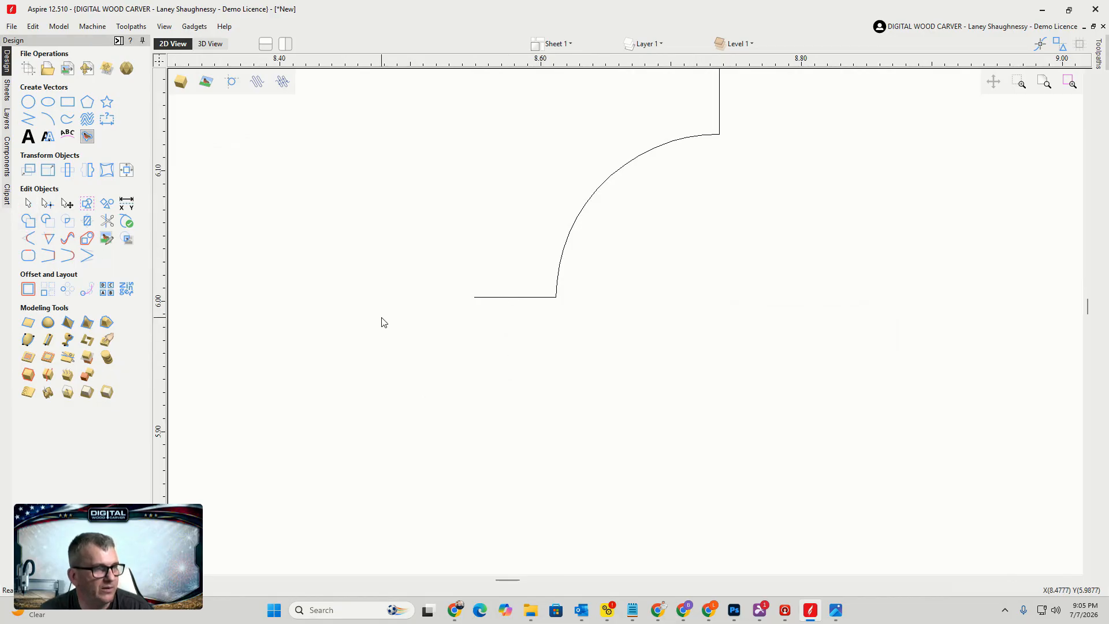
click(511, 297)
scroll(617, 309, down, 3)
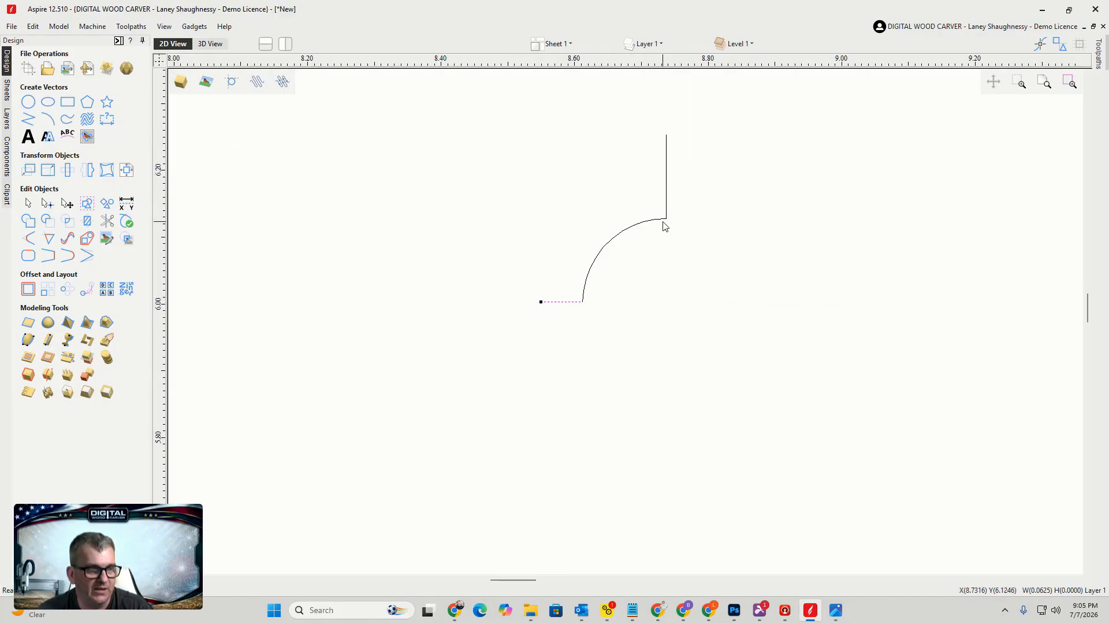
click(29, 170)
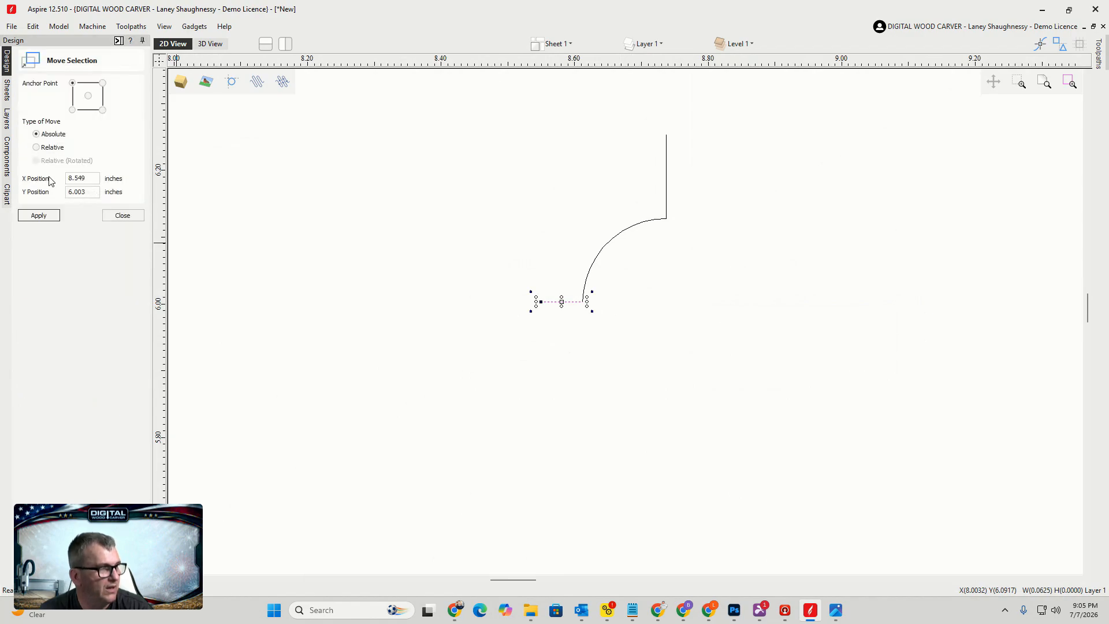
click(36, 148)
click(80, 193)
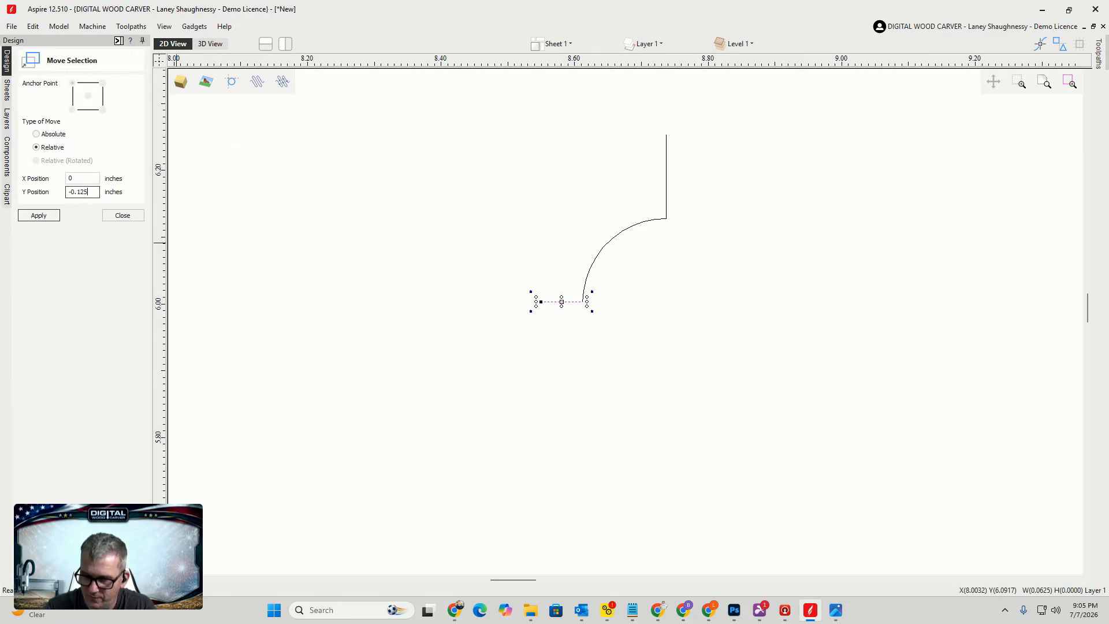
click(47, 215)
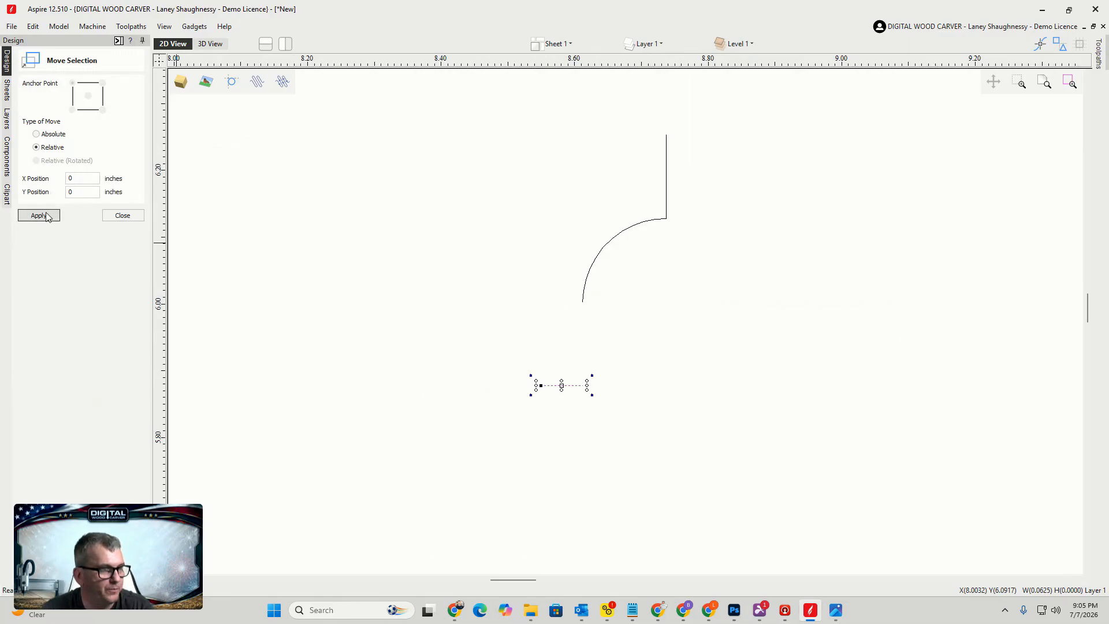
click(122, 215)
Join the arc and the moved bottom segment with a connecting line
drag(622, 434, 547, 289)
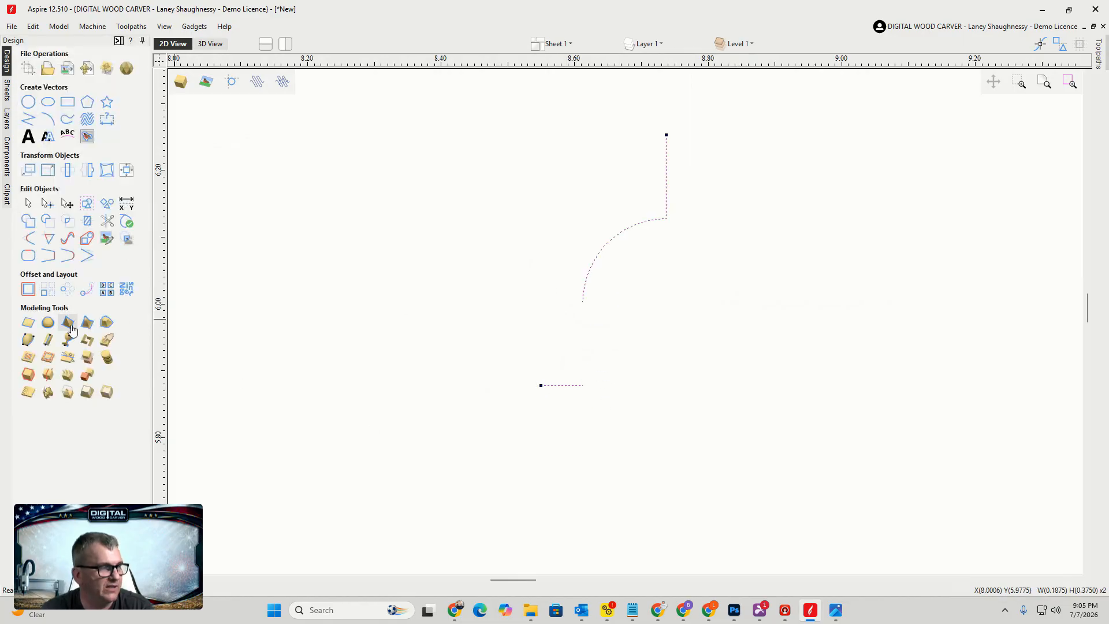
click(46, 258)
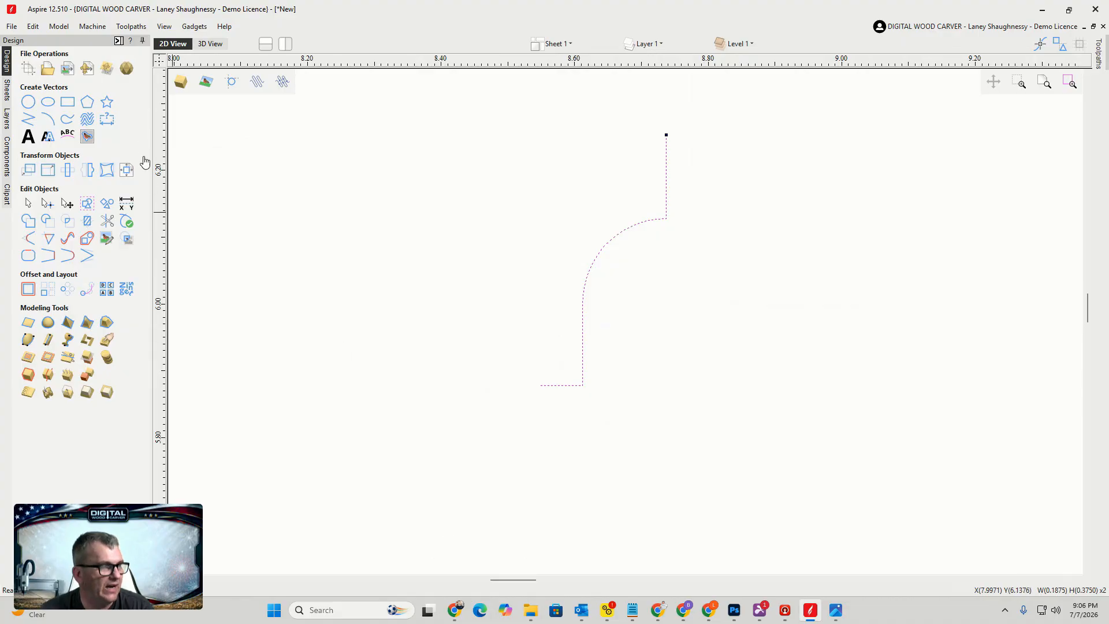
Measure the profile's vertical height with a vertical dimension, then cancel it
click(108, 120)
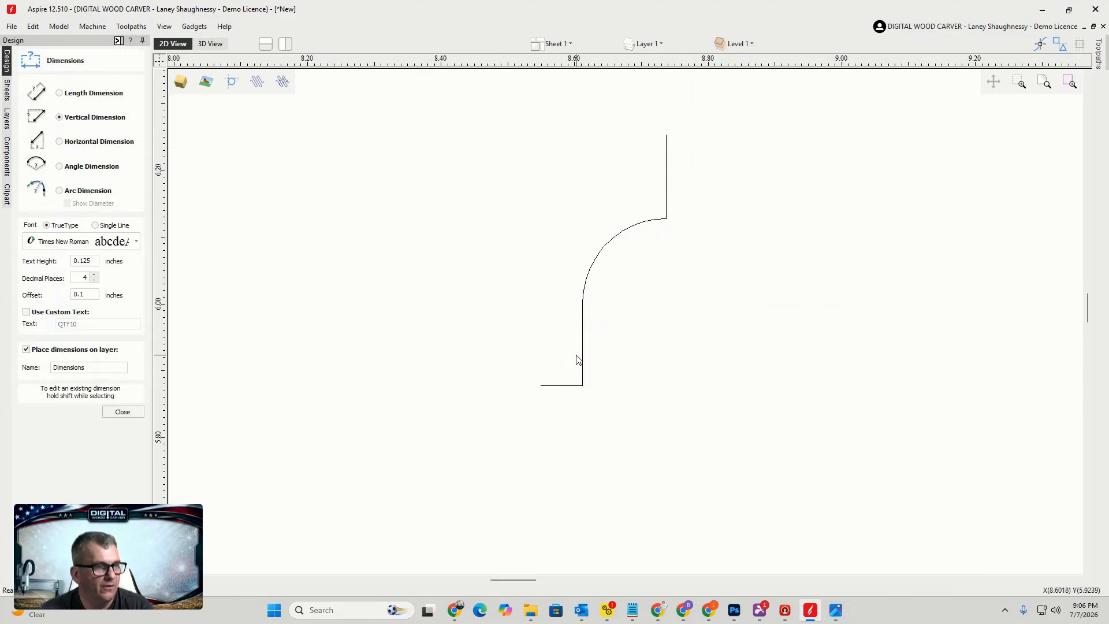
click(582, 385)
click(667, 219)
click(774, 322)
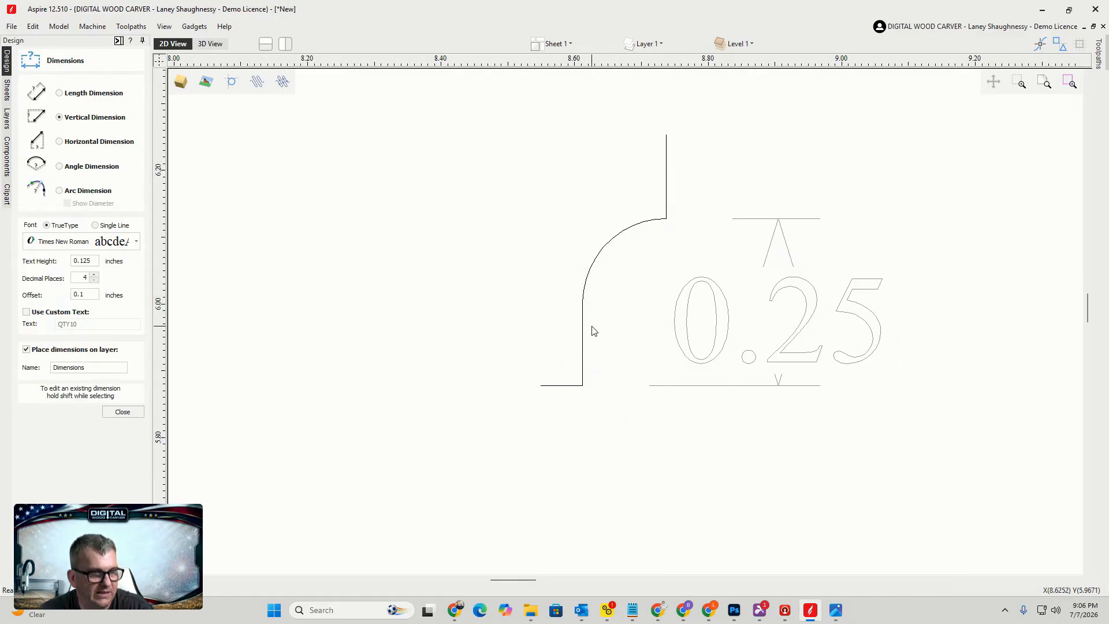
key(Escape)
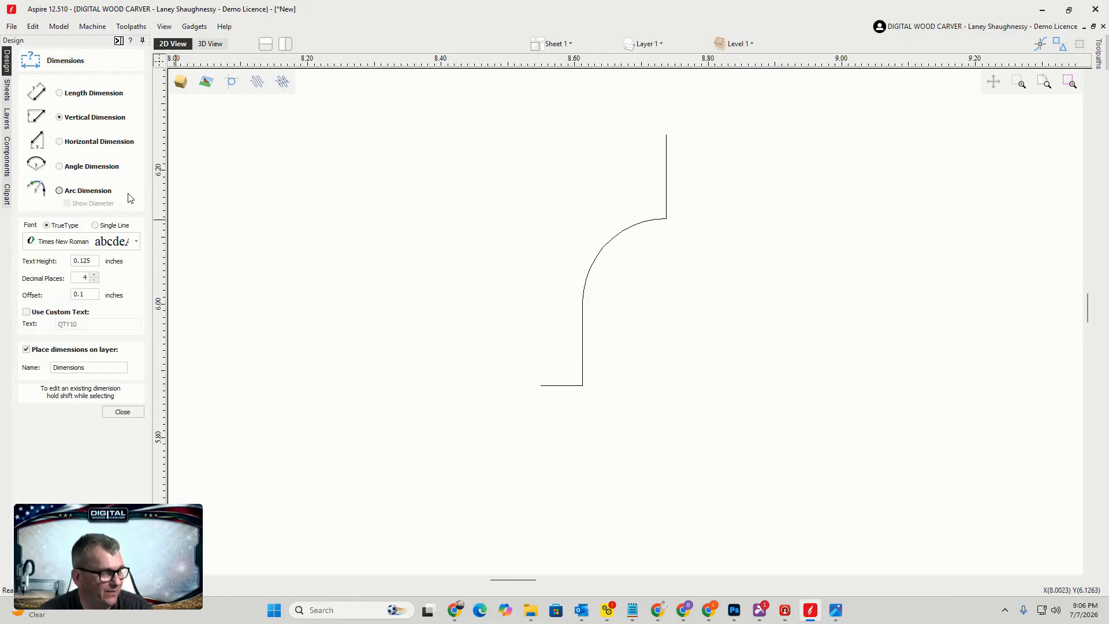
Measure the profile's horizontal width with a horizontal dimension, undo it and close the Dimensions tool
click(60, 143)
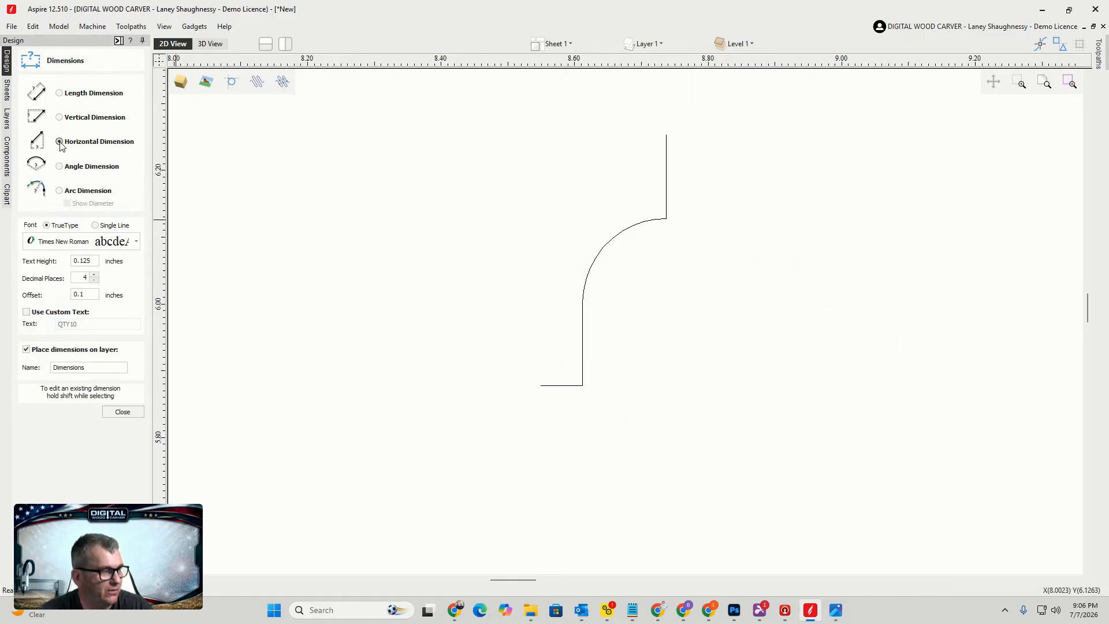
click(540, 385)
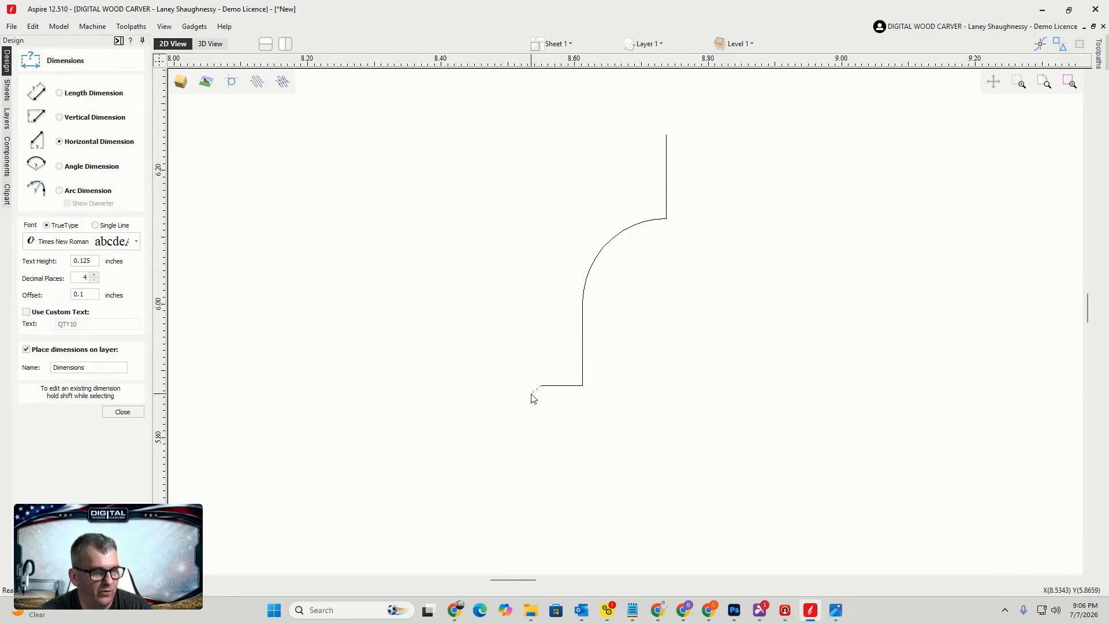
click(667, 134)
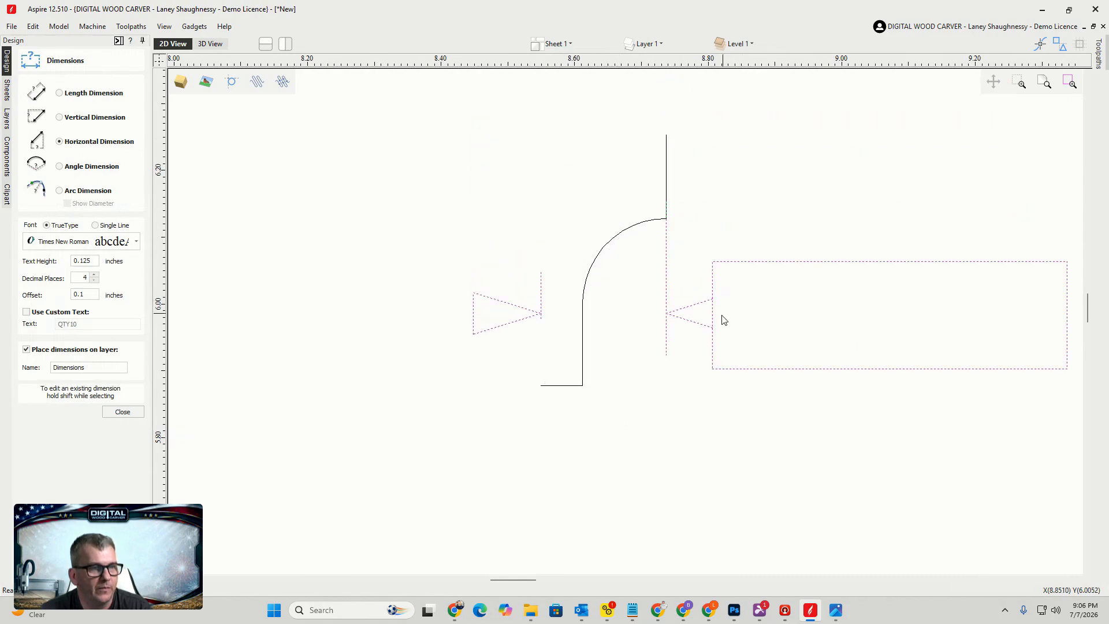
click(712, 361)
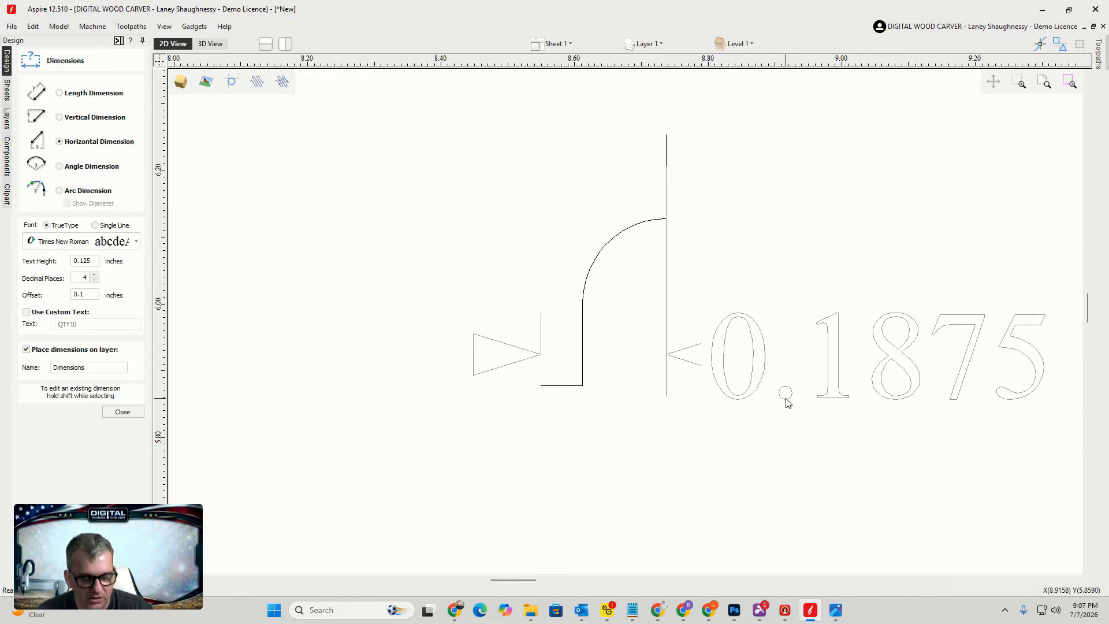
key(ctrl+z)
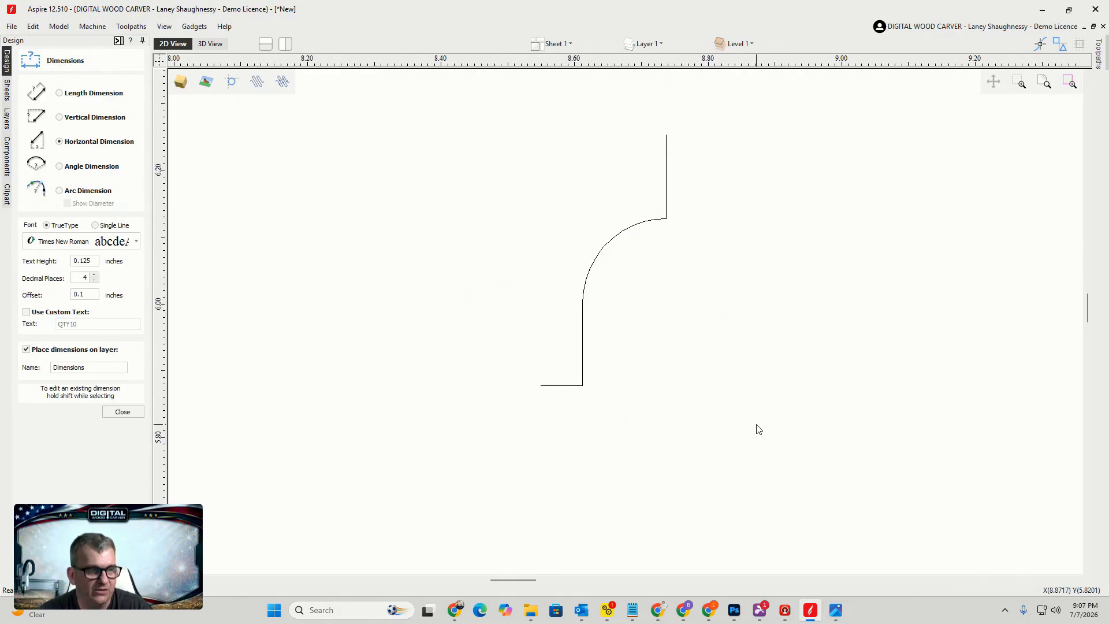
click(118, 411)
Select the profile vector and check it in the Join Vectors tool before closing it
click(553, 387)
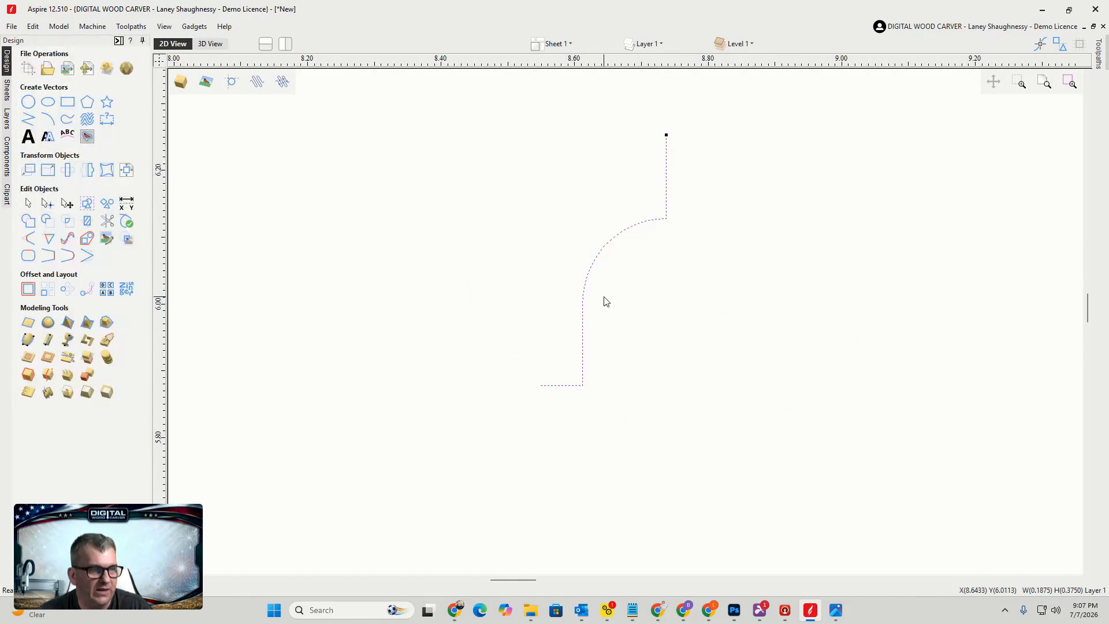
click(27, 256)
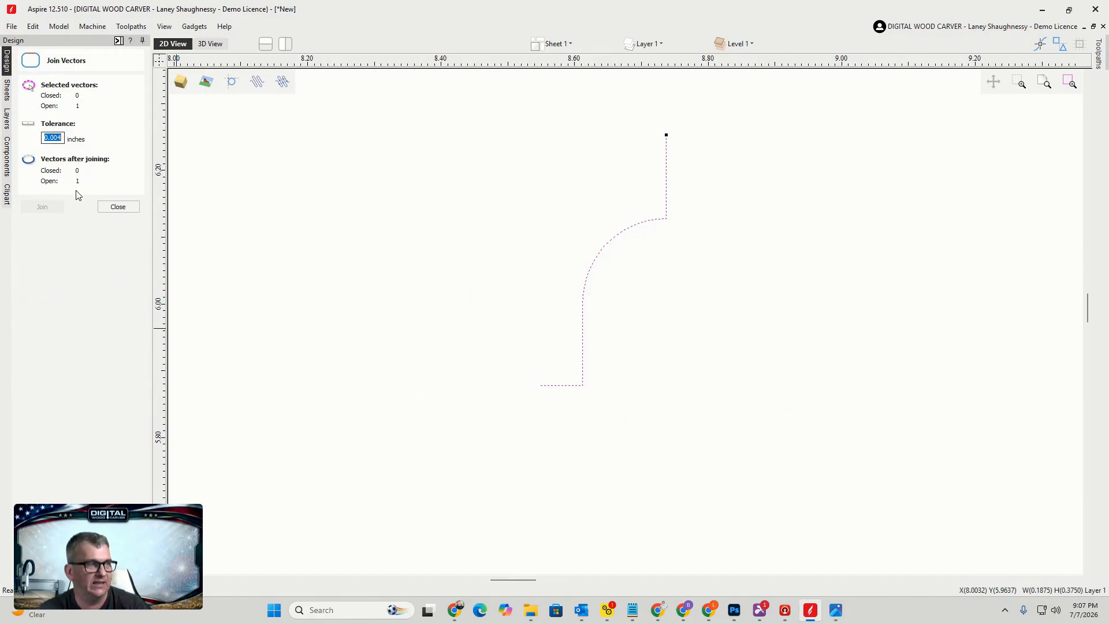
click(114, 210)
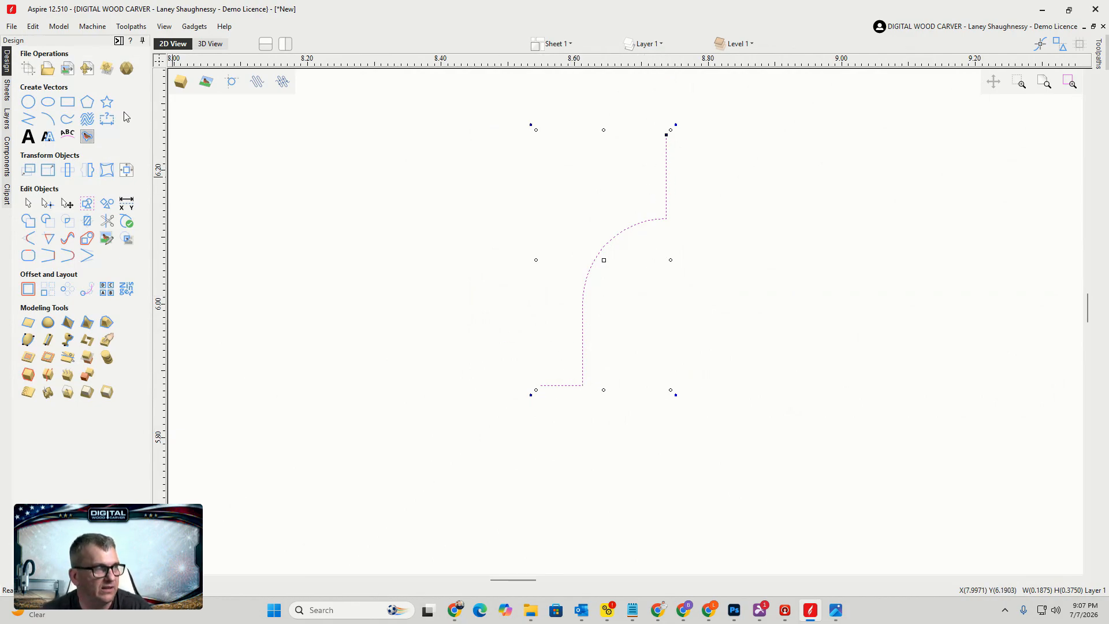
Show the Toolpaths tab beside the drawing
click(132, 29)
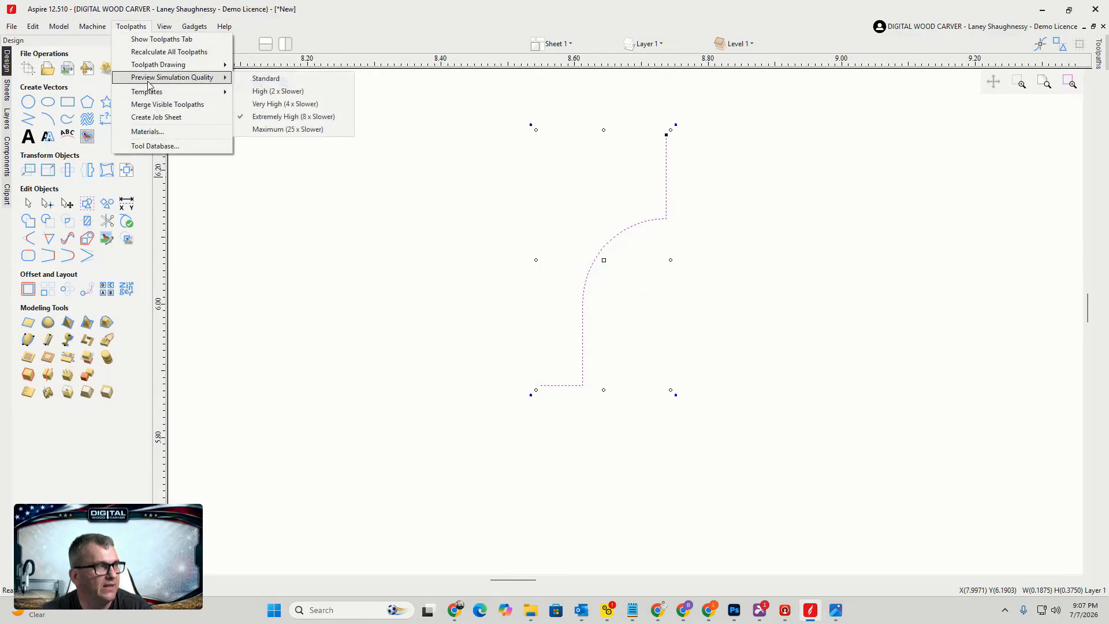
click(159, 39)
click(128, 27)
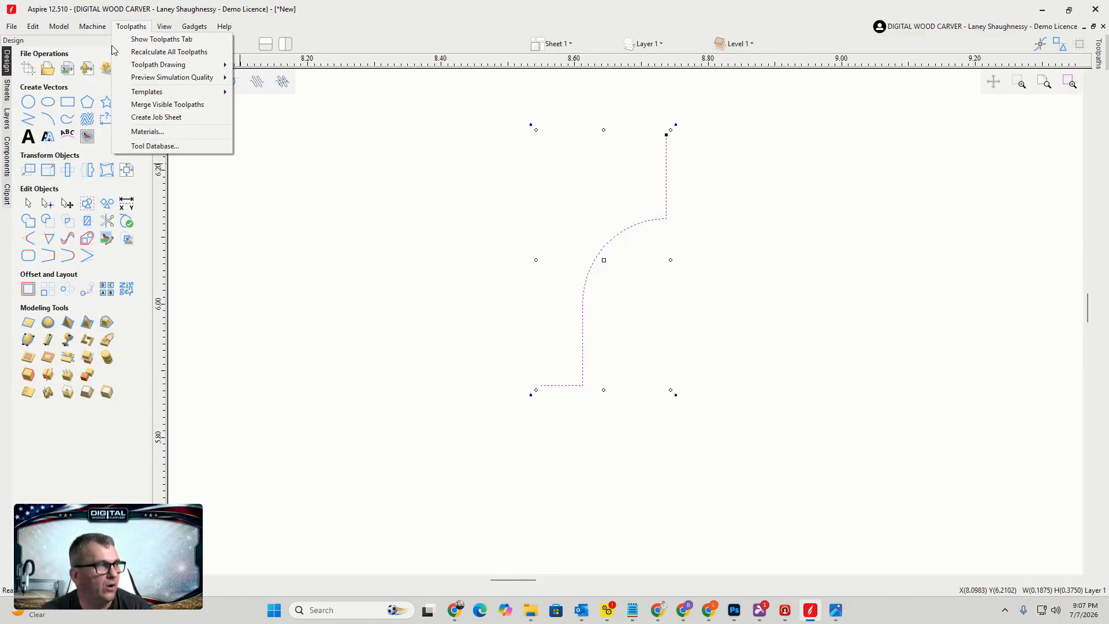
click(282, 186)
click(117, 40)
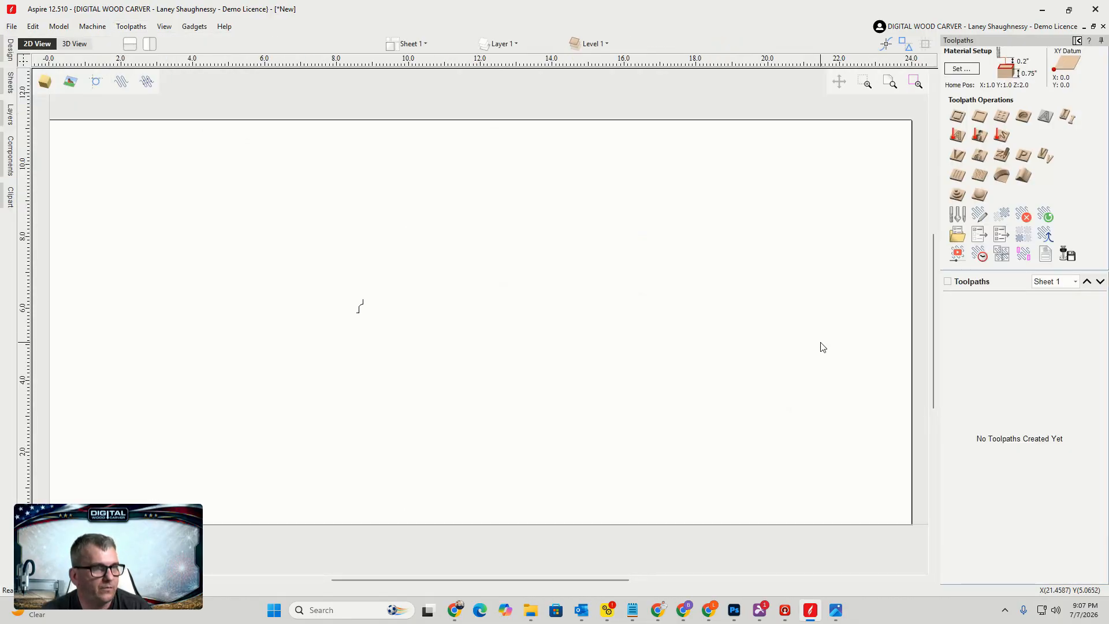
scroll(368, 322, up, 5)
scroll(245, 242, up, 5)
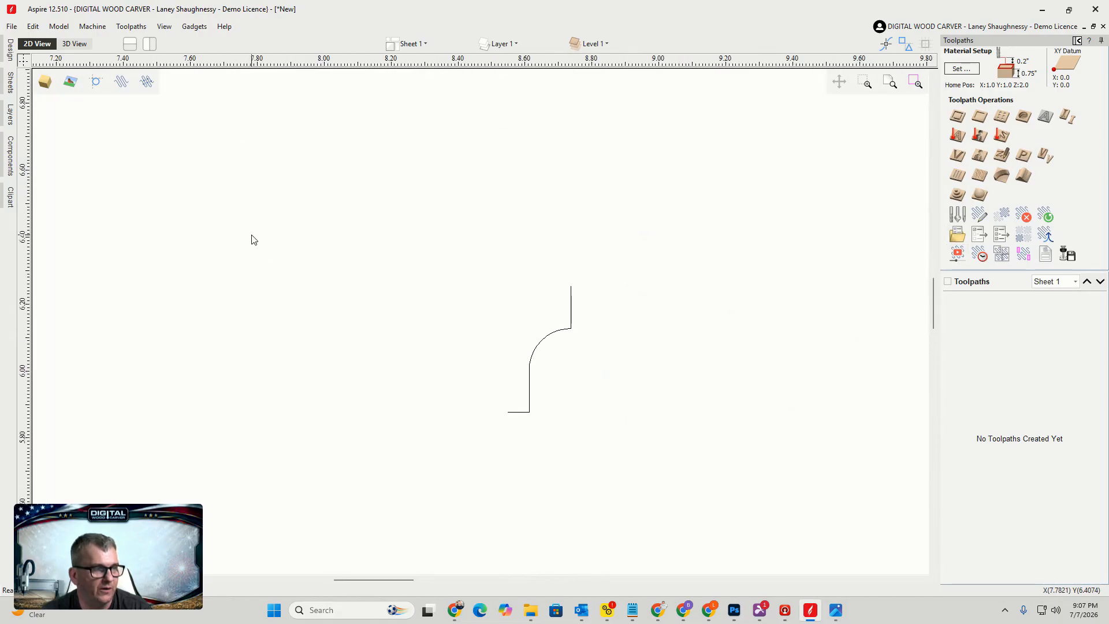
click(956, 216)
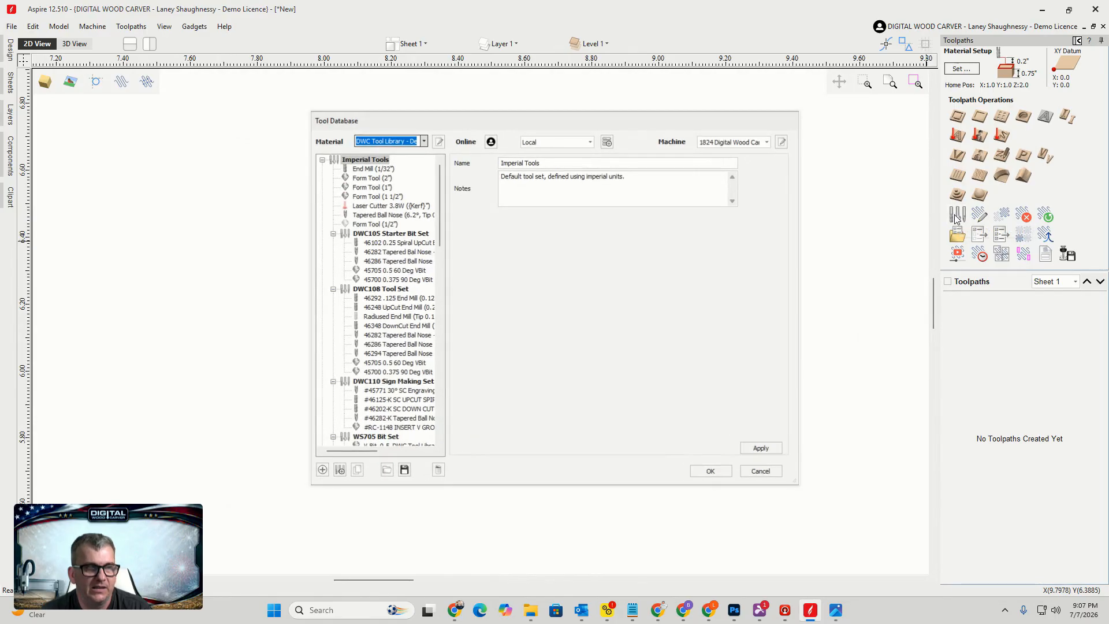
drag(566, 119, 605, 125)
click(798, 478)
Select the profile vector, open the Tool Database and add a new tool to the Form Tools group
click(572, 330)
scroll(589, 379, up, 3)
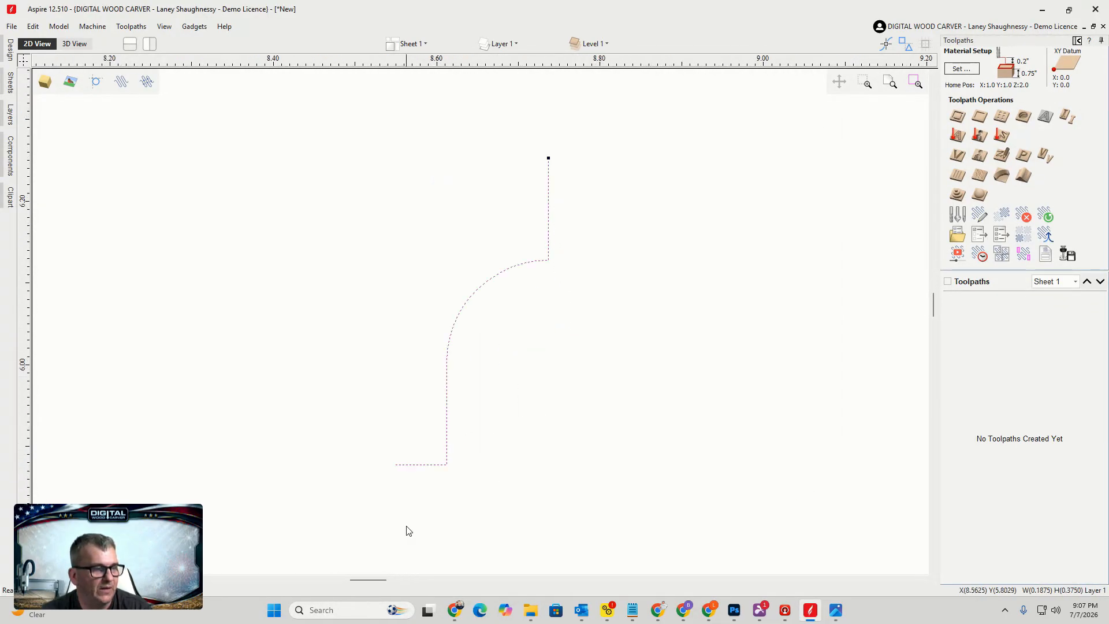
drag(365, 581, 374, 582)
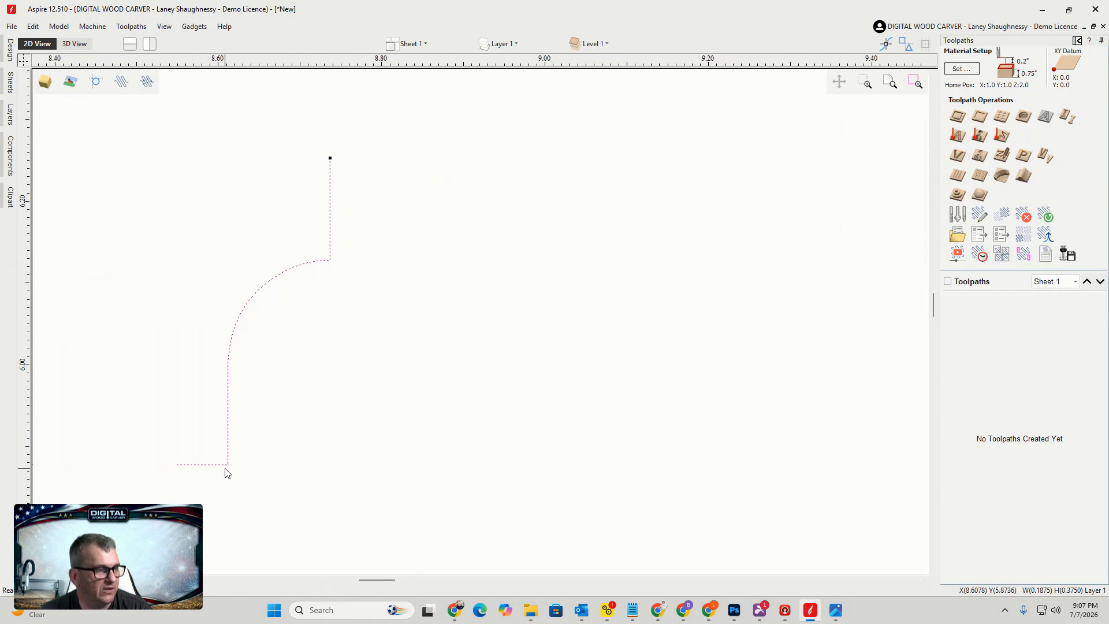
click(956, 215)
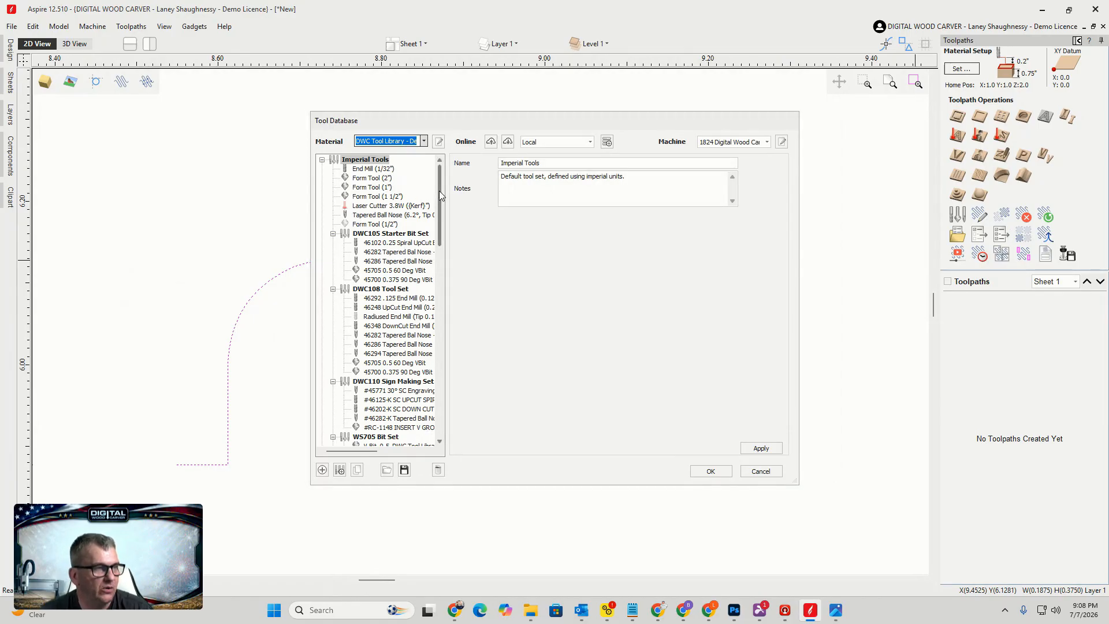
drag(440, 195, 441, 386)
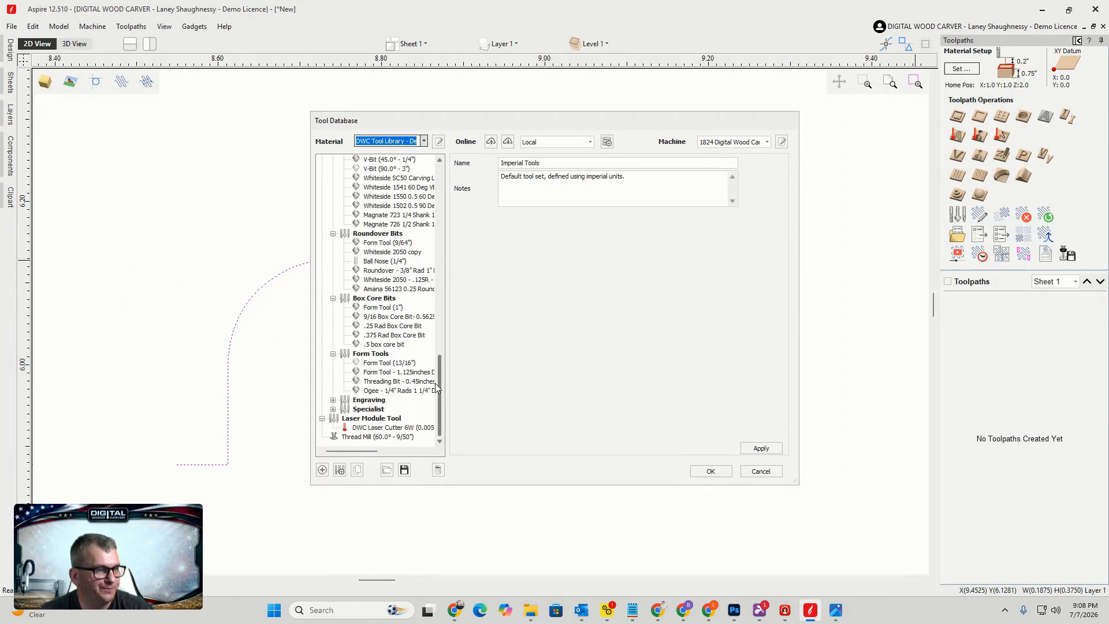
click(357, 356)
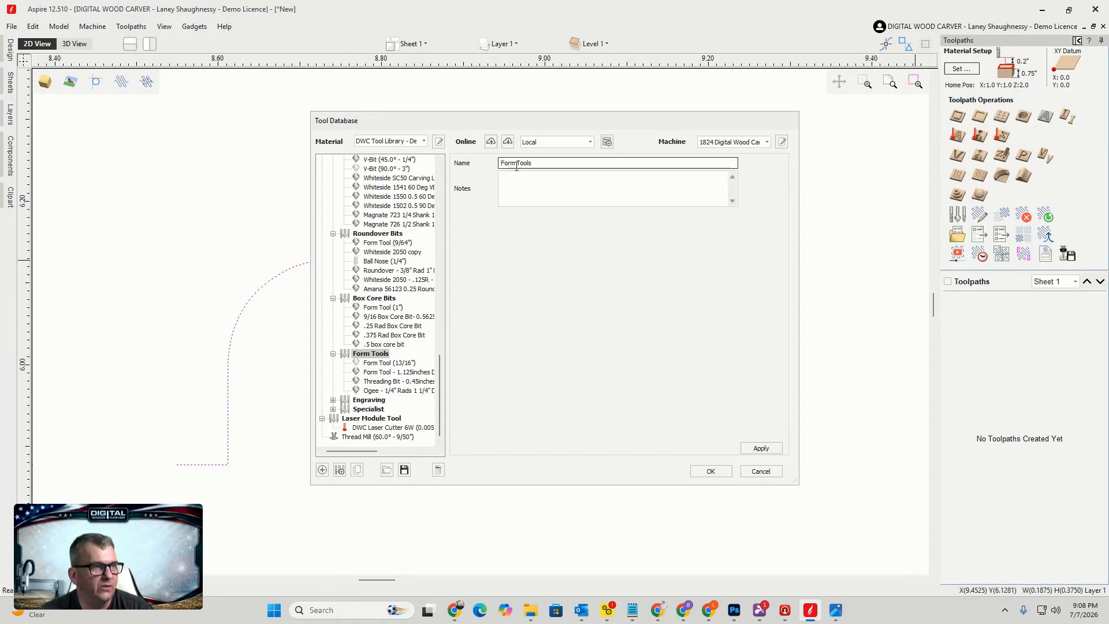
click(322, 469)
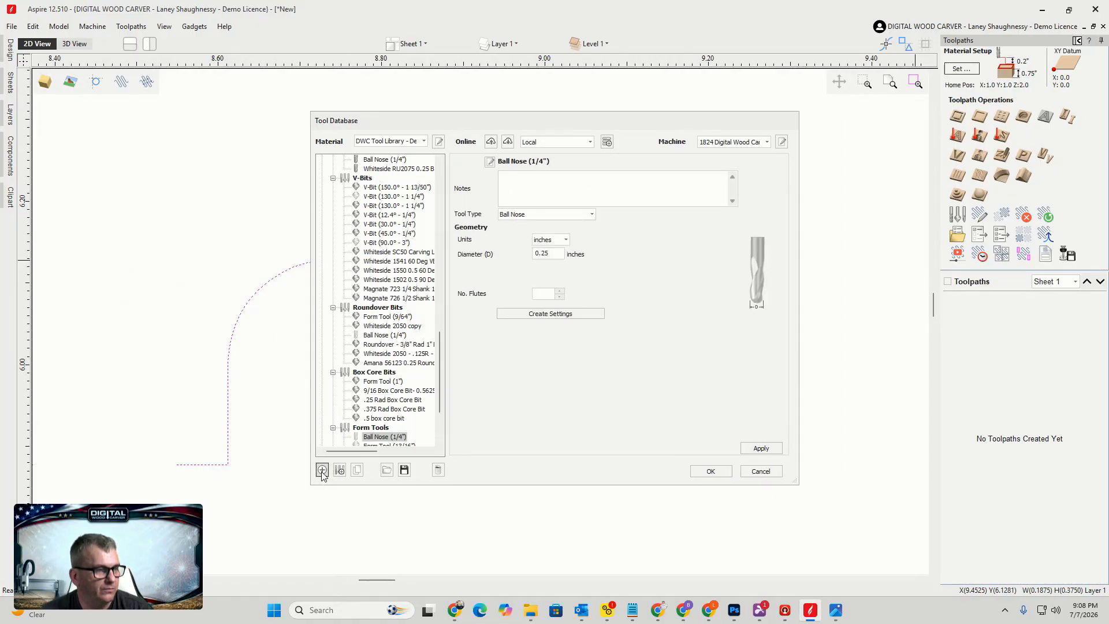
Set the new tool's type to Form Tool and create its cutting settings
click(542, 215)
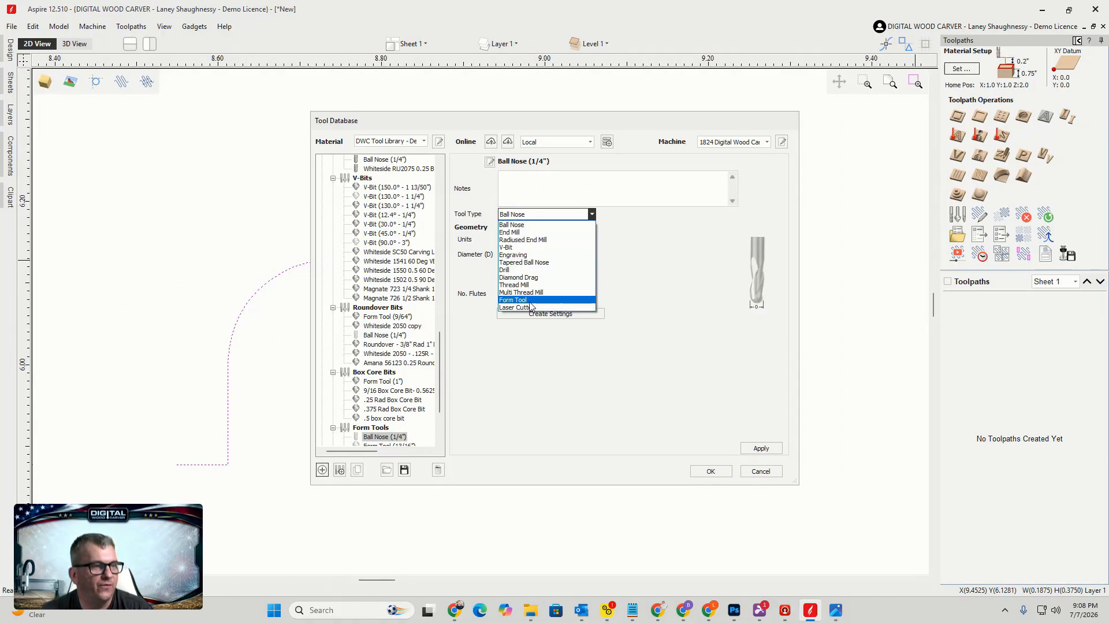
click(515, 301)
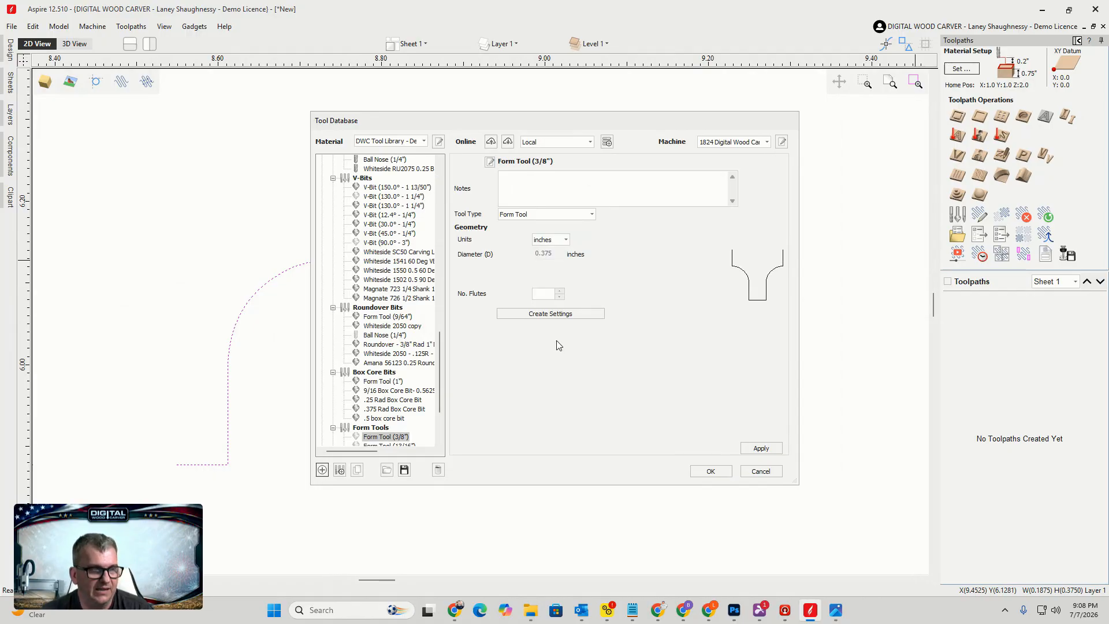
click(560, 292)
click(551, 314)
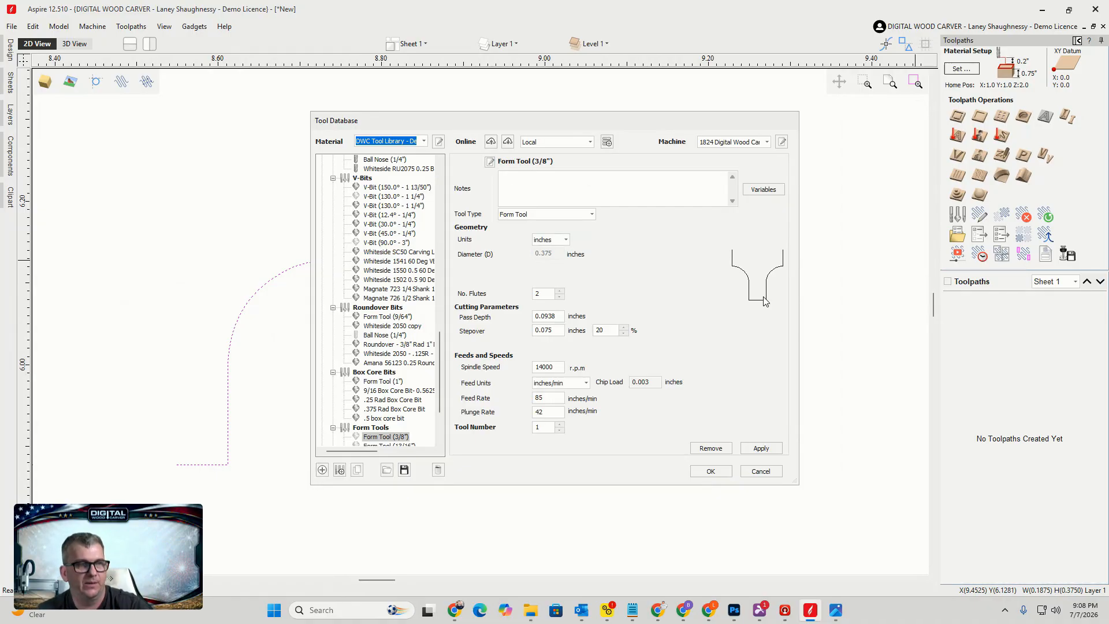
Set the pass depth to 0.25 inch and the stepover to 33.33 percent, then apply
drag(560, 316, 508, 319)
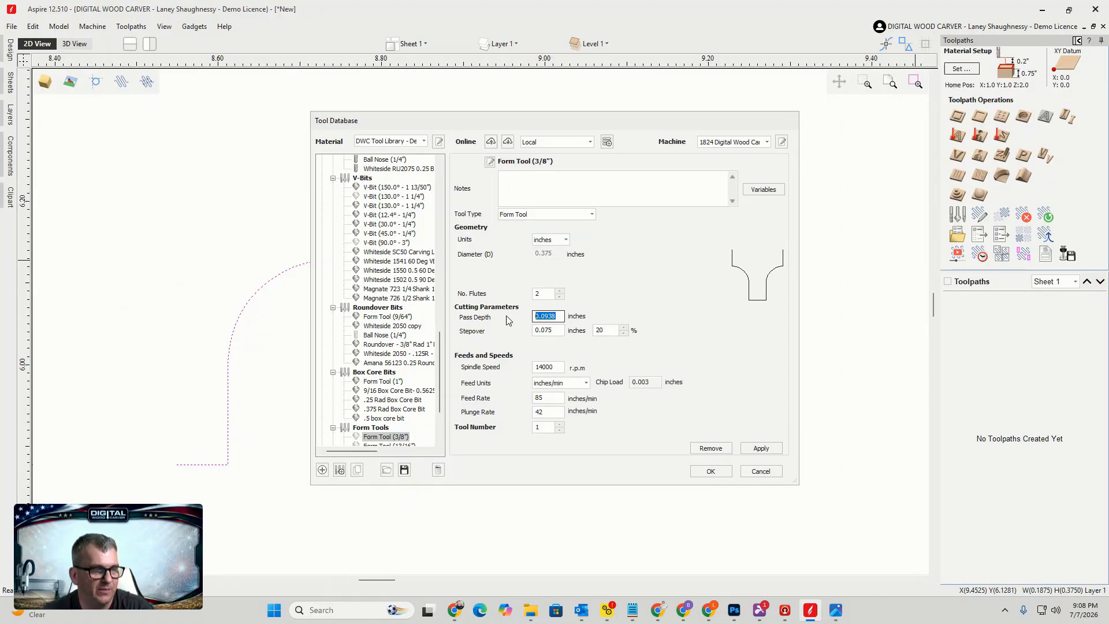
text(.25)
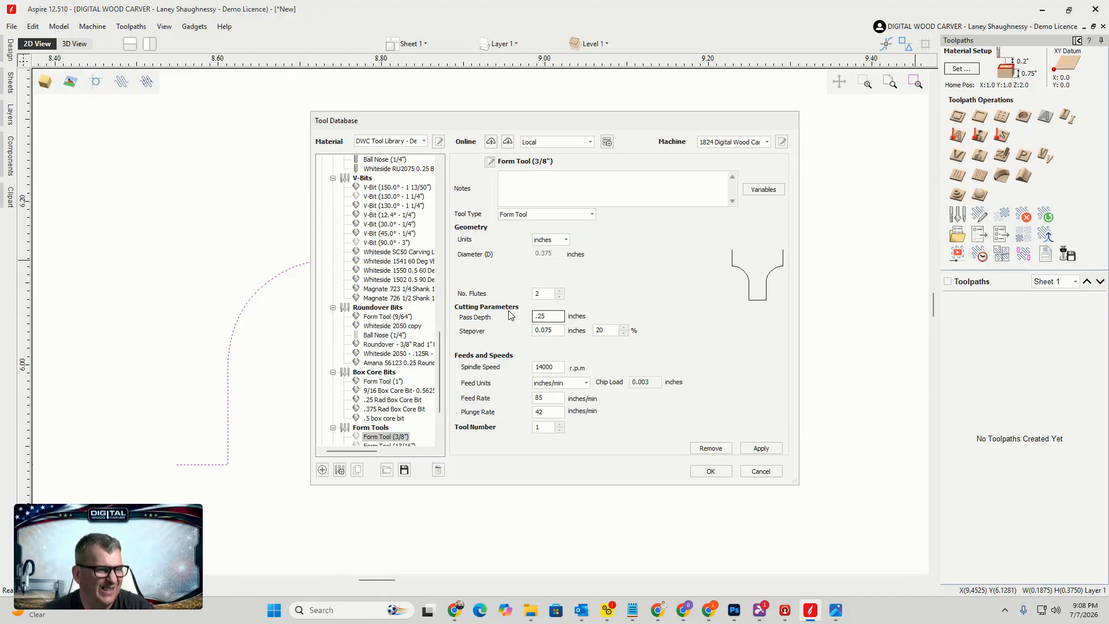
drag(611, 334, 590, 334)
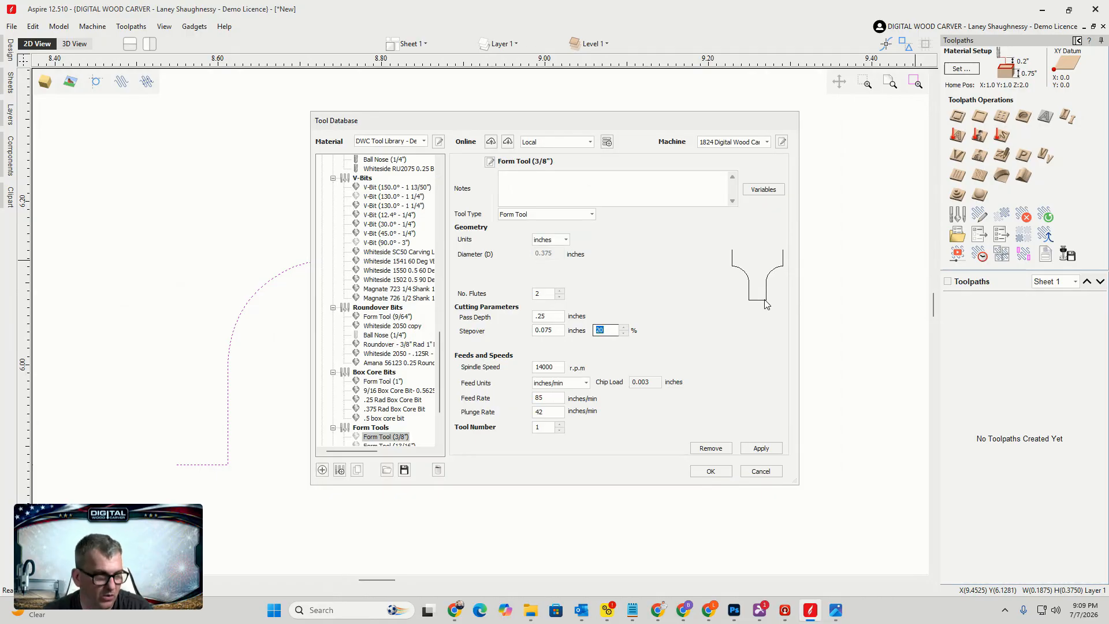
text(33.3)
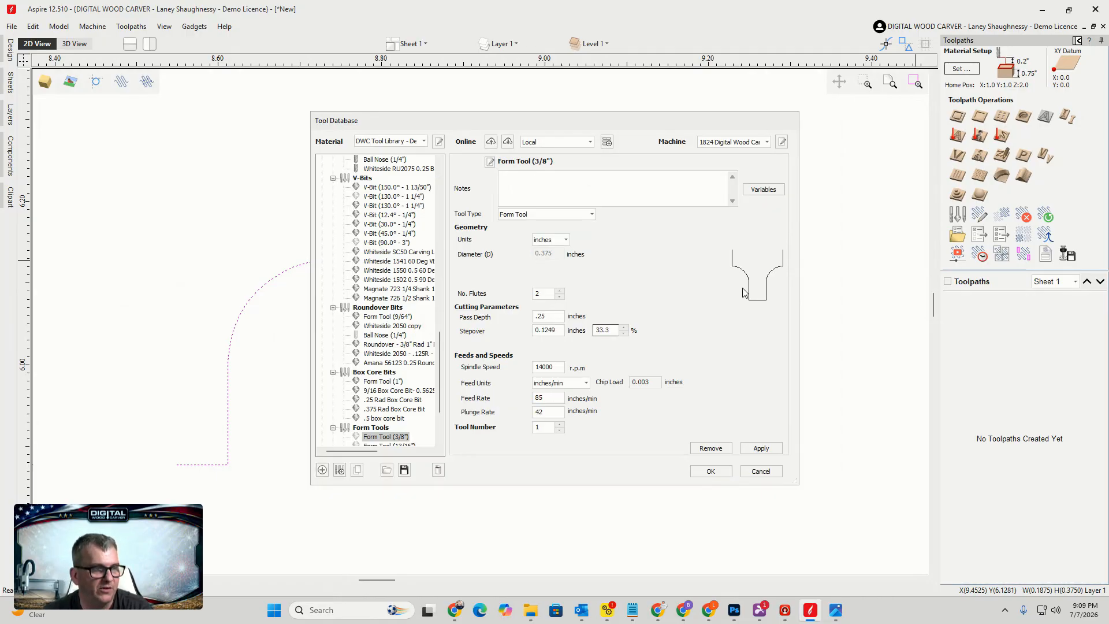
click(542, 334)
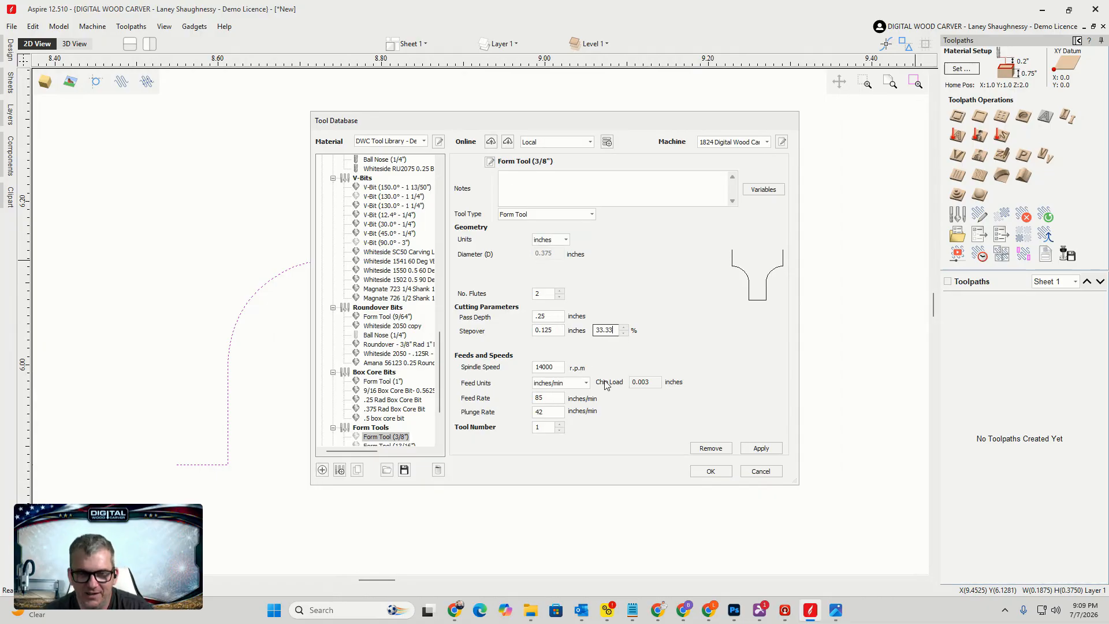
click(759, 451)
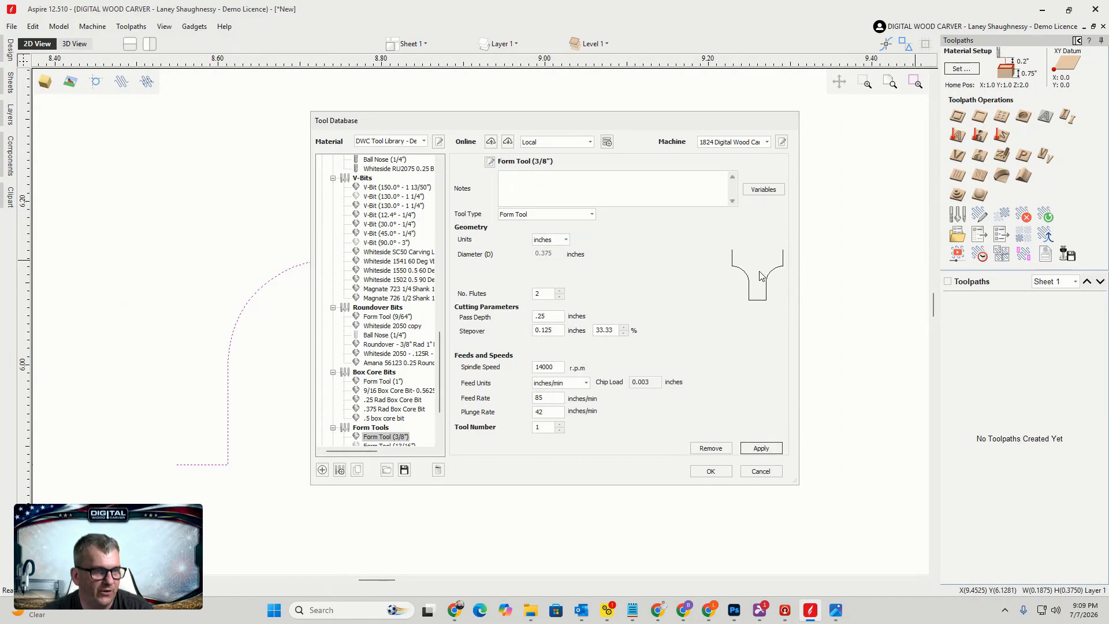
Set the spindle speed to 18000 rpm, feed rate to 75 and plunge rate to 32 inches/min
click(553, 365)
drag(552, 365, 508, 366)
text(18000)
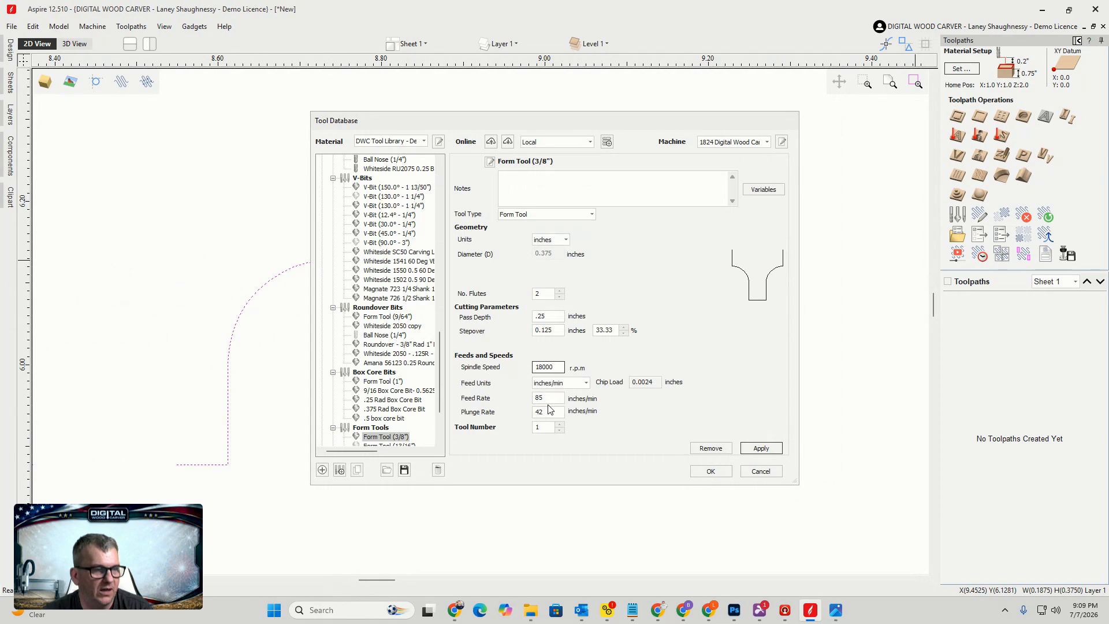
click(550, 398)
drag(540, 398, 518, 401)
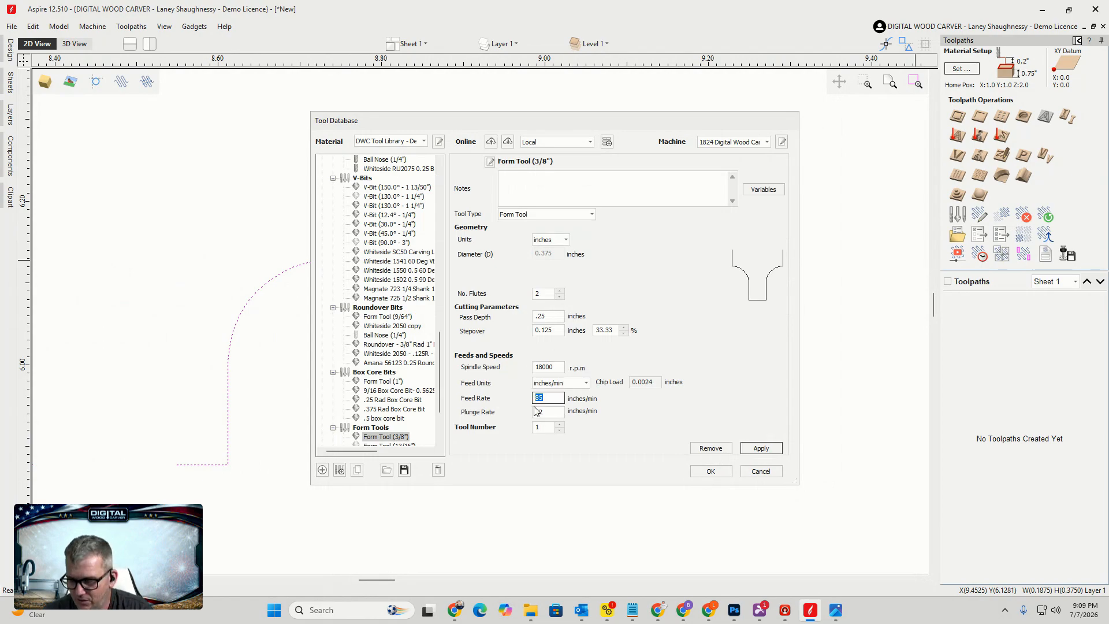
text(7)
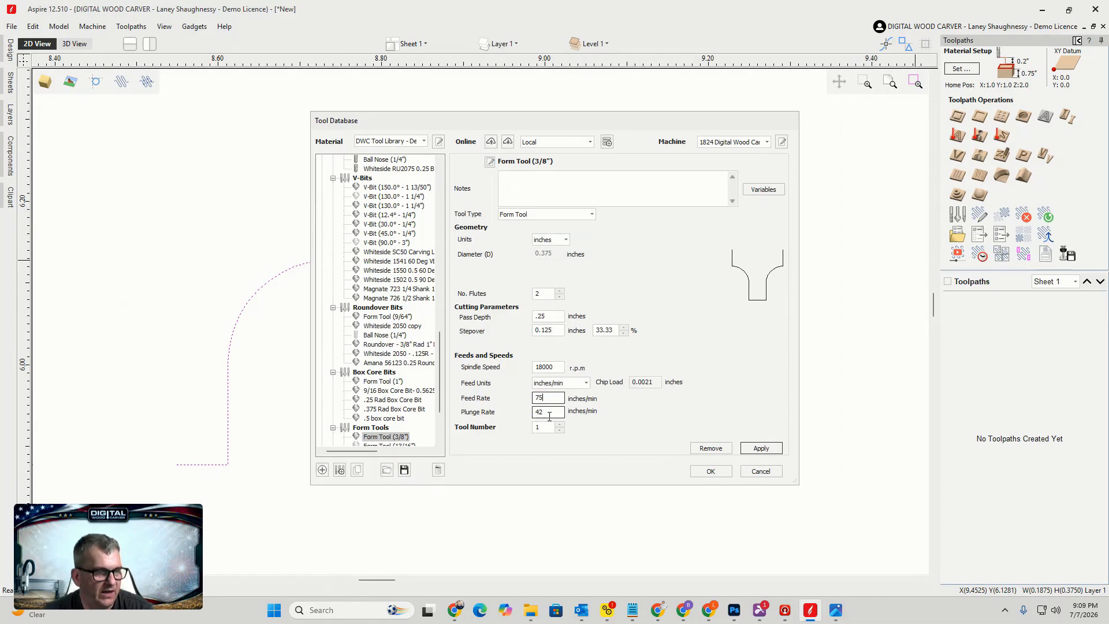
text(32)
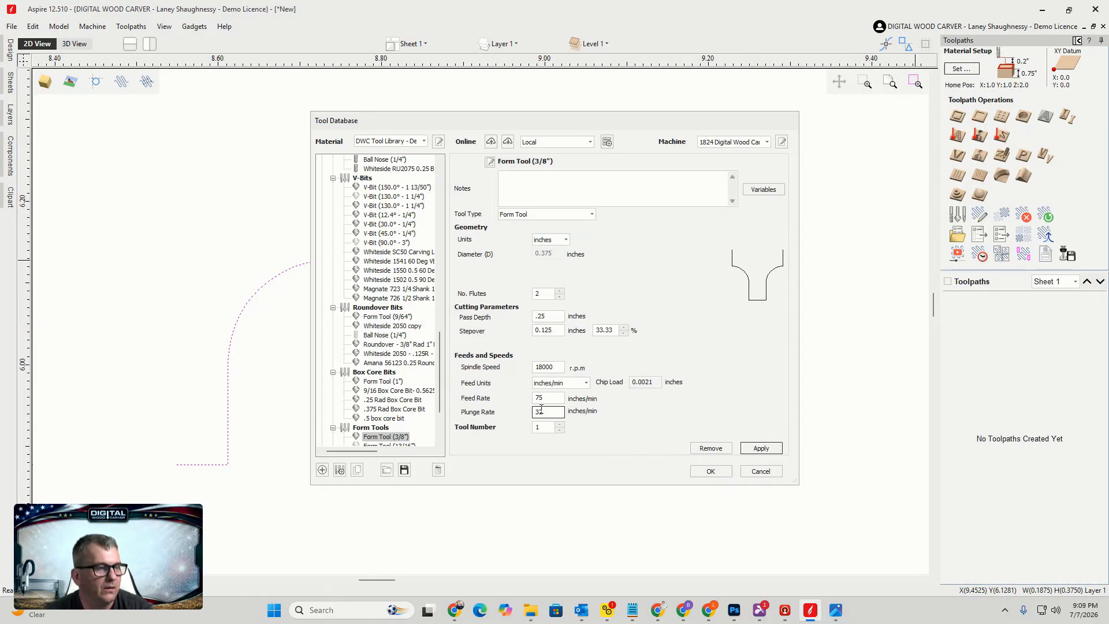
Set the plunge rate to 37 inches/min and give the tool the custom name format "Whiteside 2050 0/125 Round Over", not as default
drag(539, 410, 549, 411)
text(7)
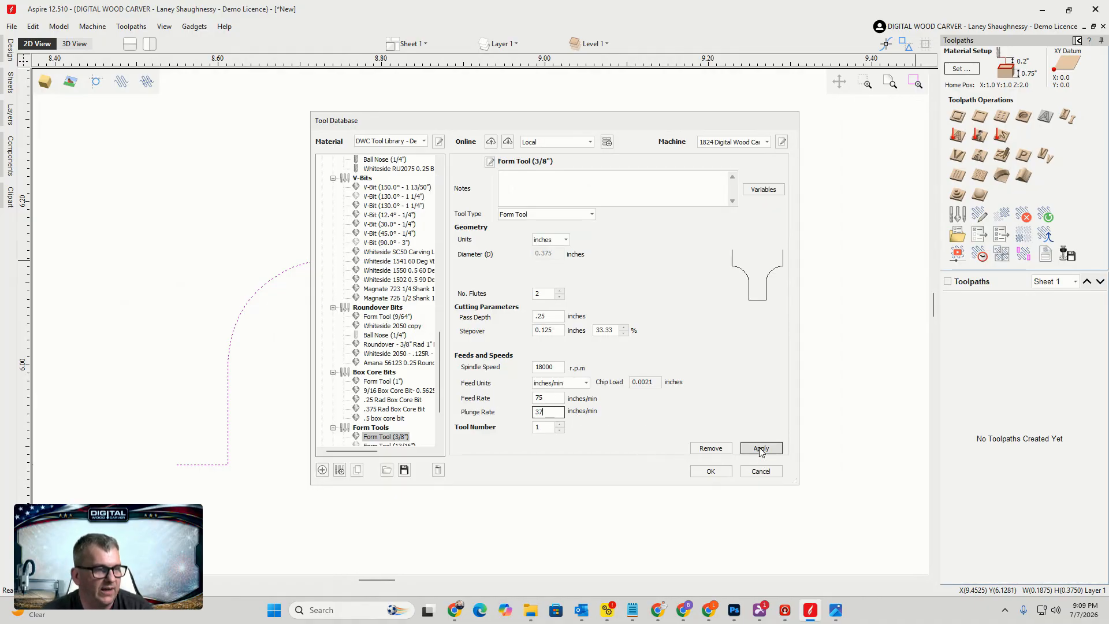
click(490, 161)
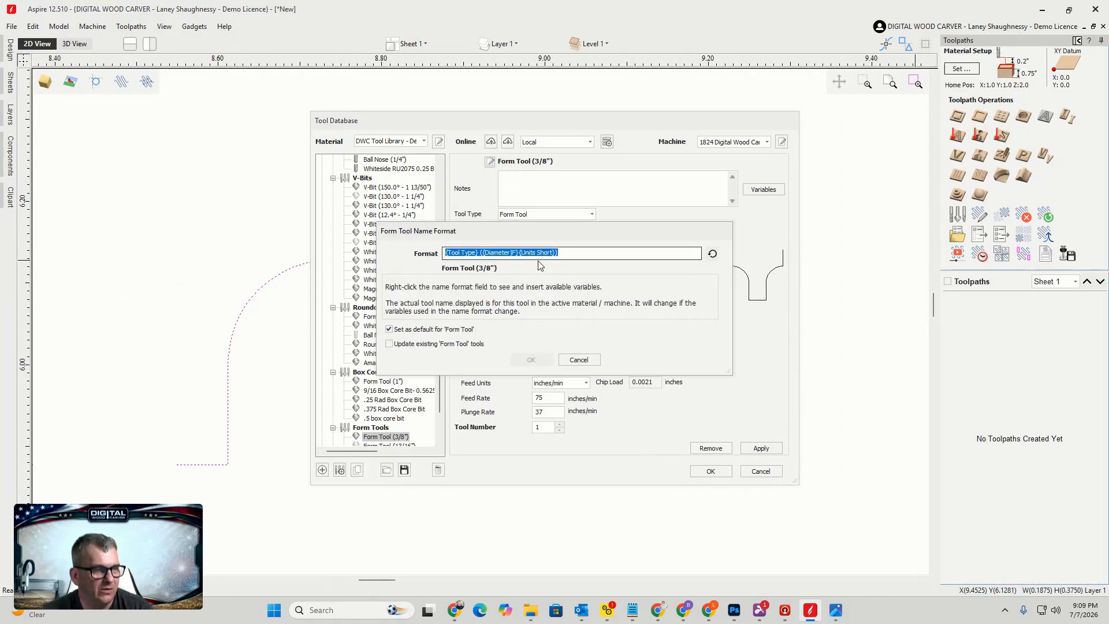
click(389, 329)
drag(560, 253, 412, 255)
text(W)
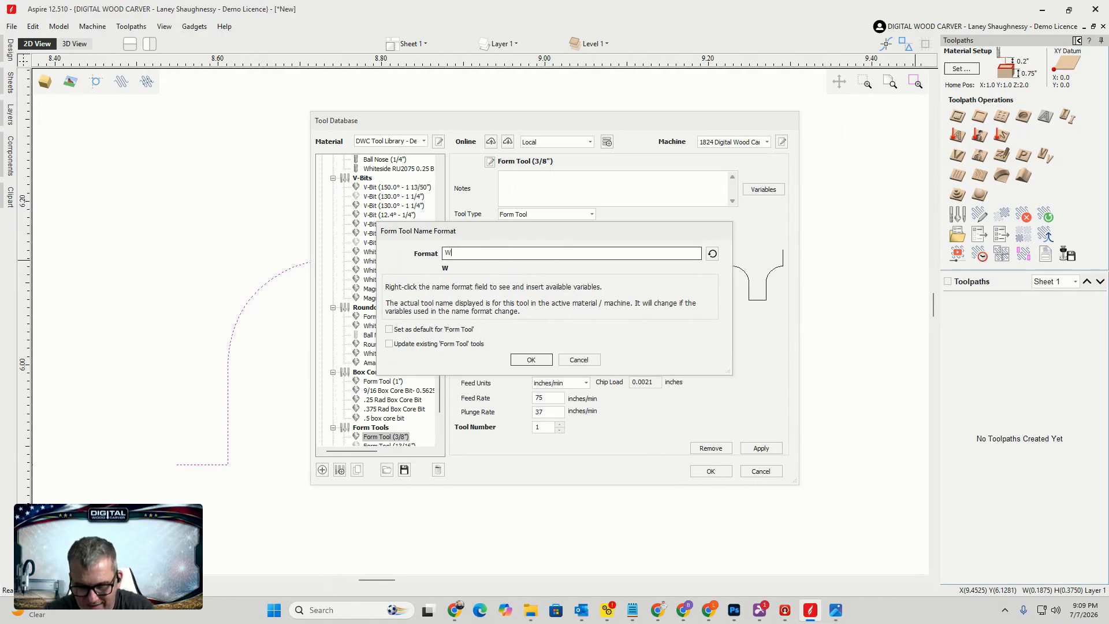
text(hiteside 2050 0/125RoundOver)
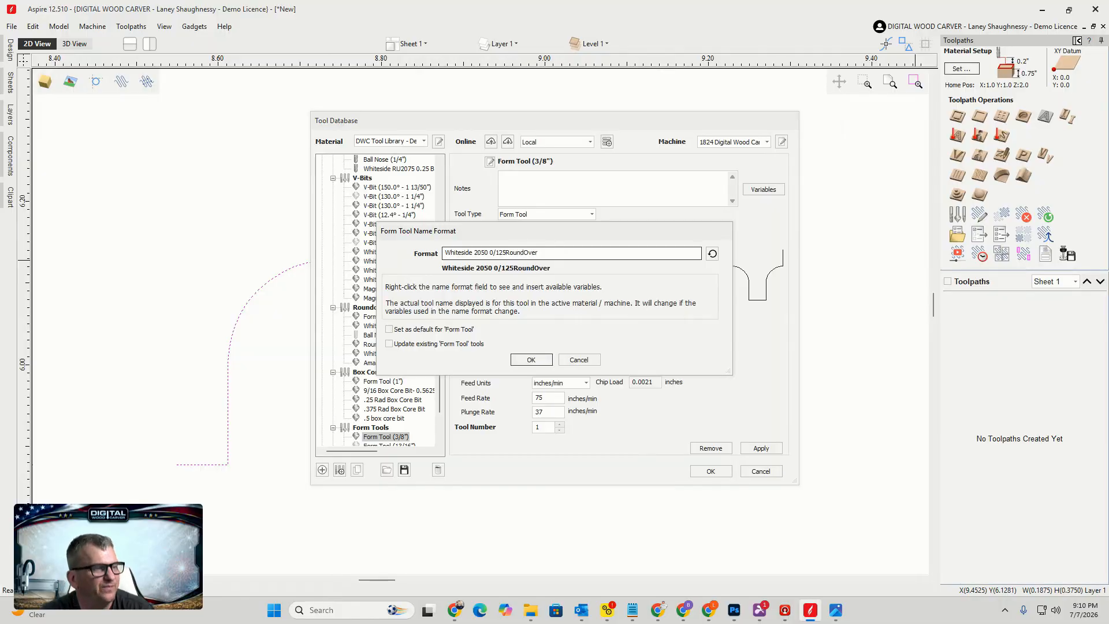
click(506, 253)
click(526, 253)
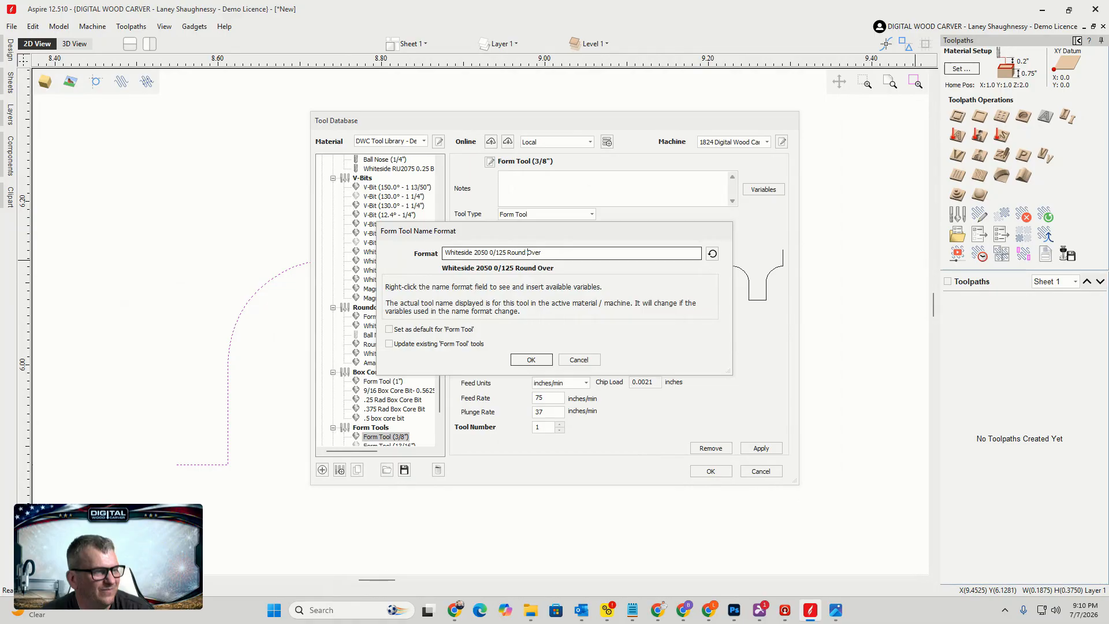
click(529, 360)
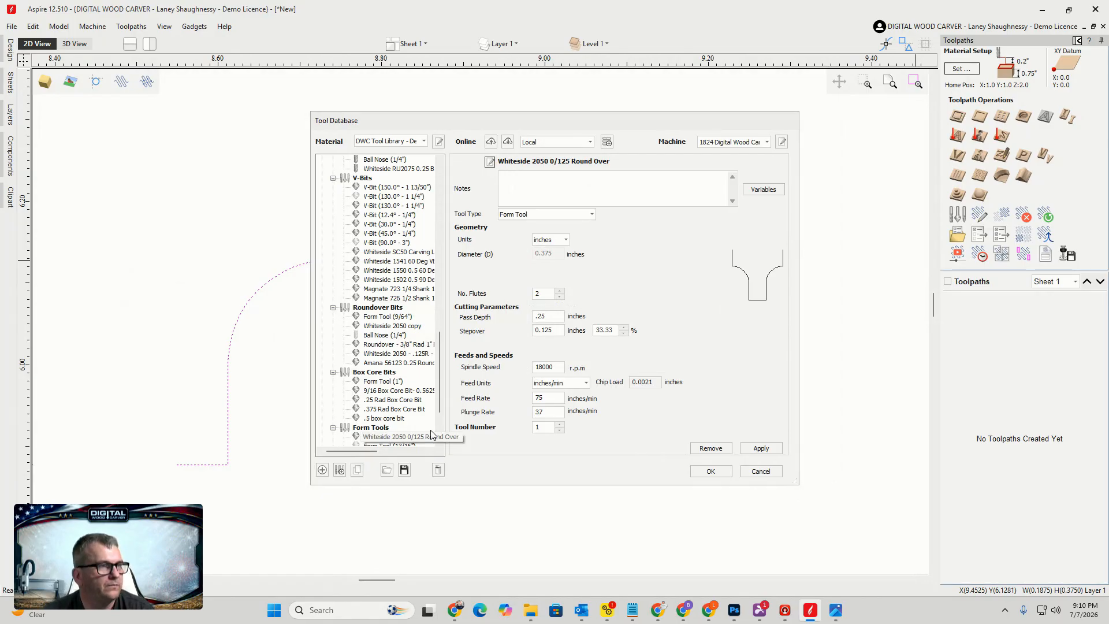
Correct the tool name to "Whiteside 2050 0.125 Round Over", then apply and close the Tool Database
click(491, 164)
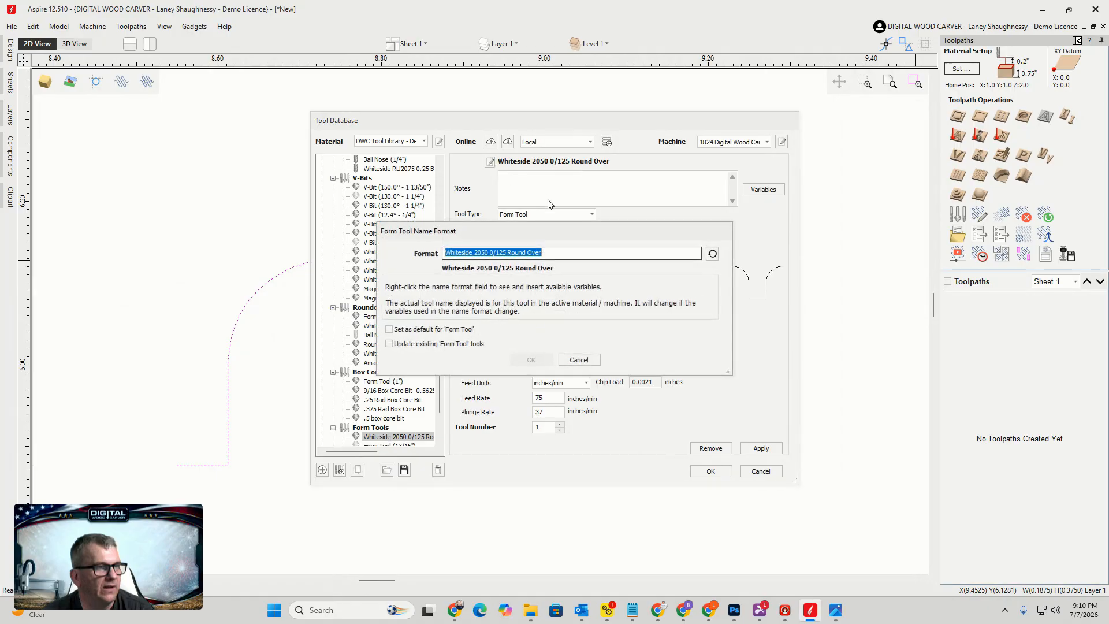
click(497, 253)
key(BackSpace)
text(.)
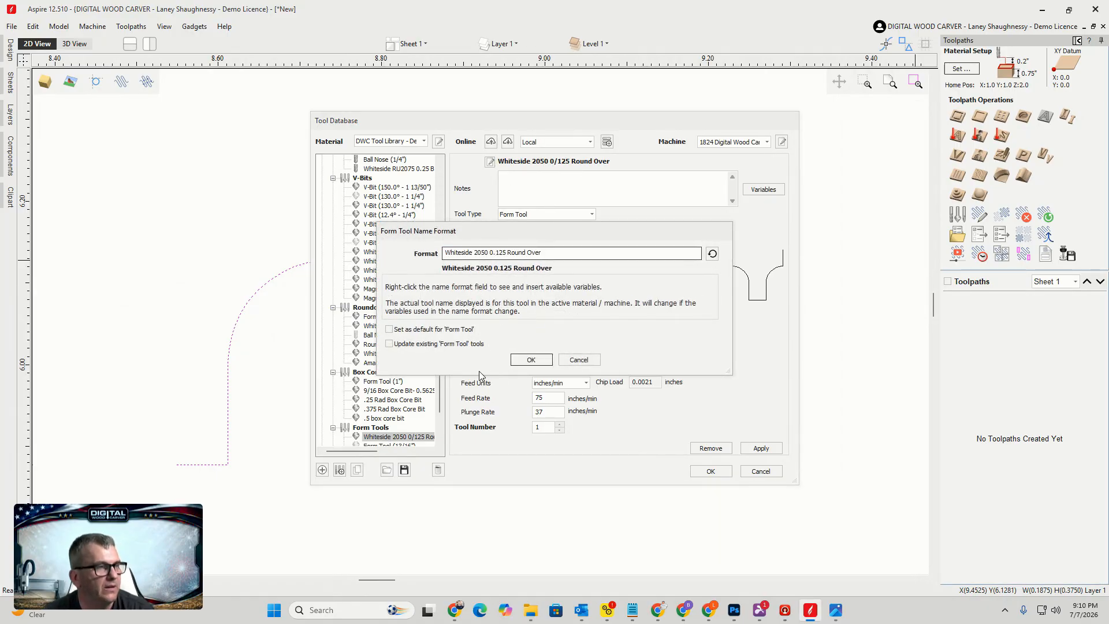
click(525, 359)
click(771, 453)
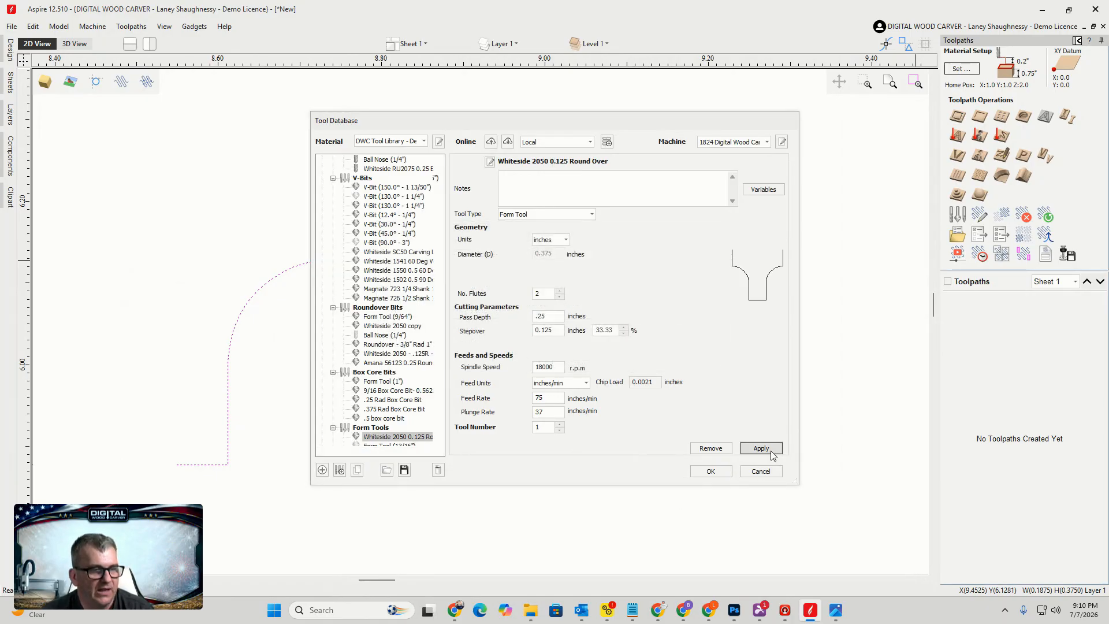
click(715, 474)
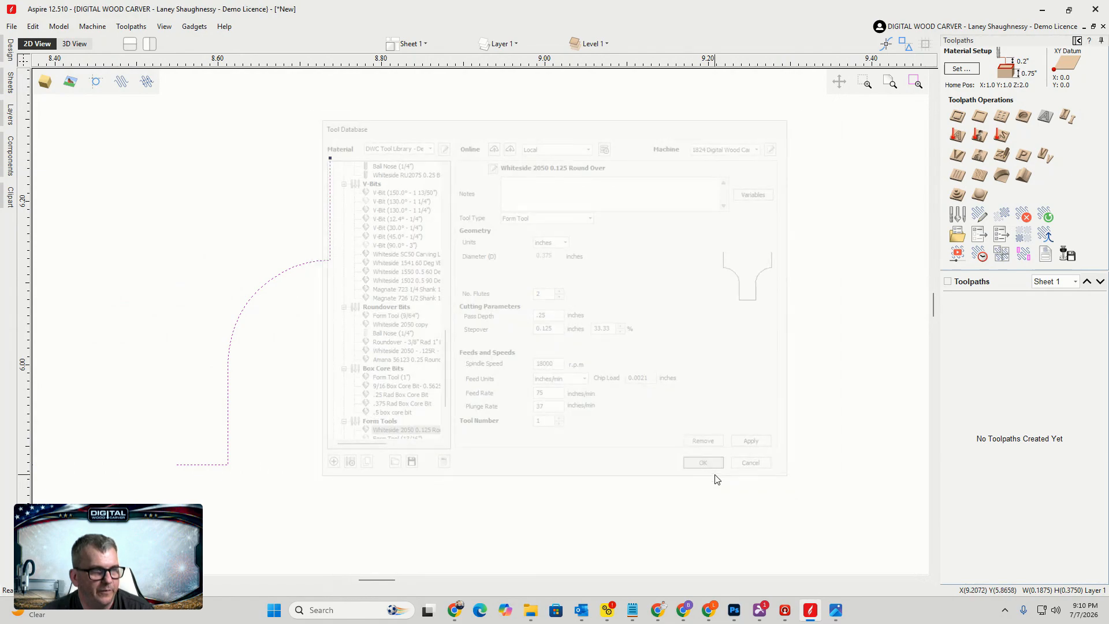
Reopen the Tool Database and review the saved Whiteside 2050 0.125 Round Over form tool's settings and type
click(957, 215)
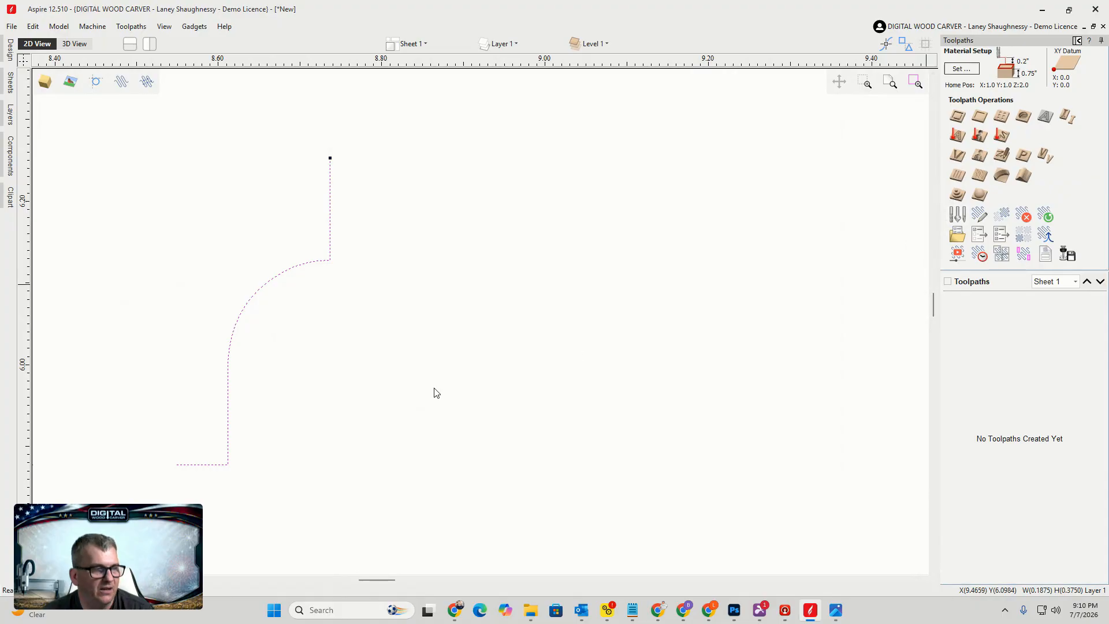
drag(440, 223, 436, 335)
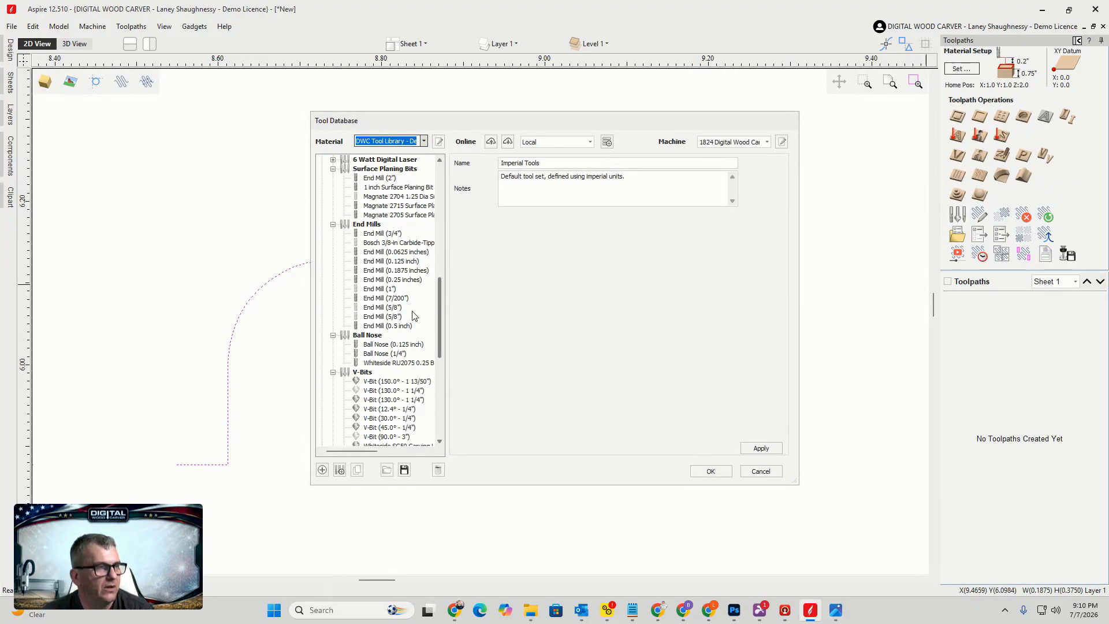
click(370, 233)
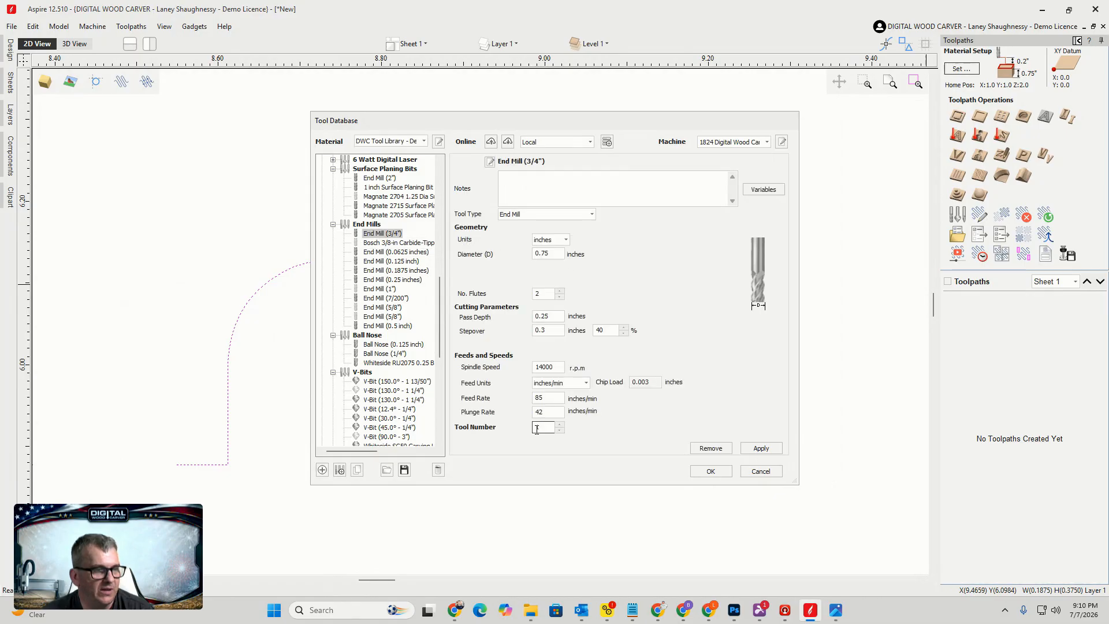
drag(443, 310, 445, 388)
click(383, 355)
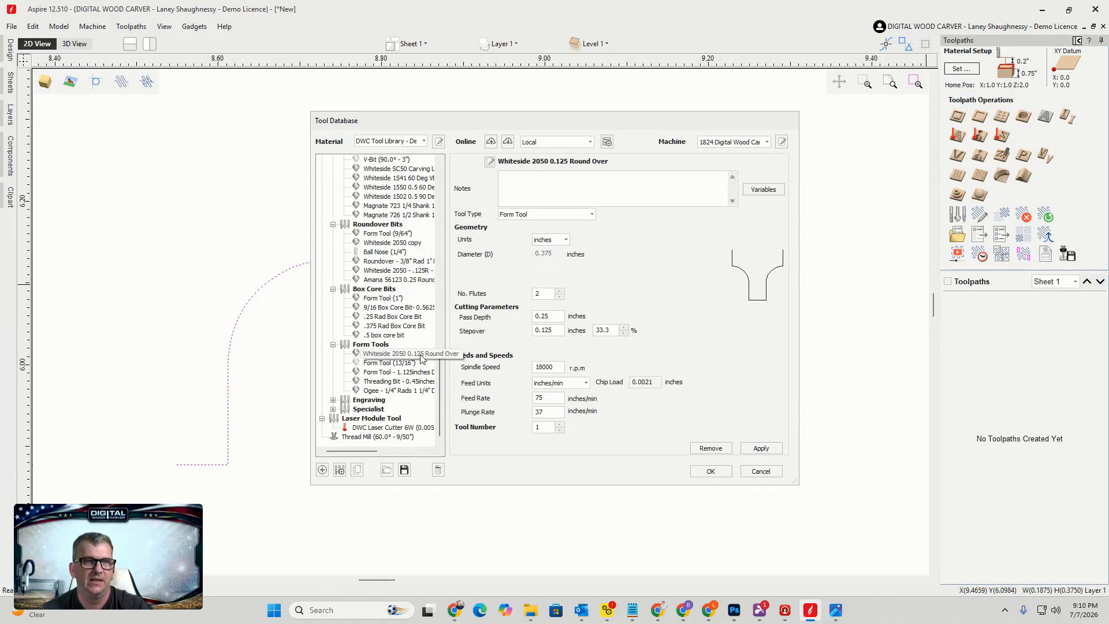
click(563, 216)
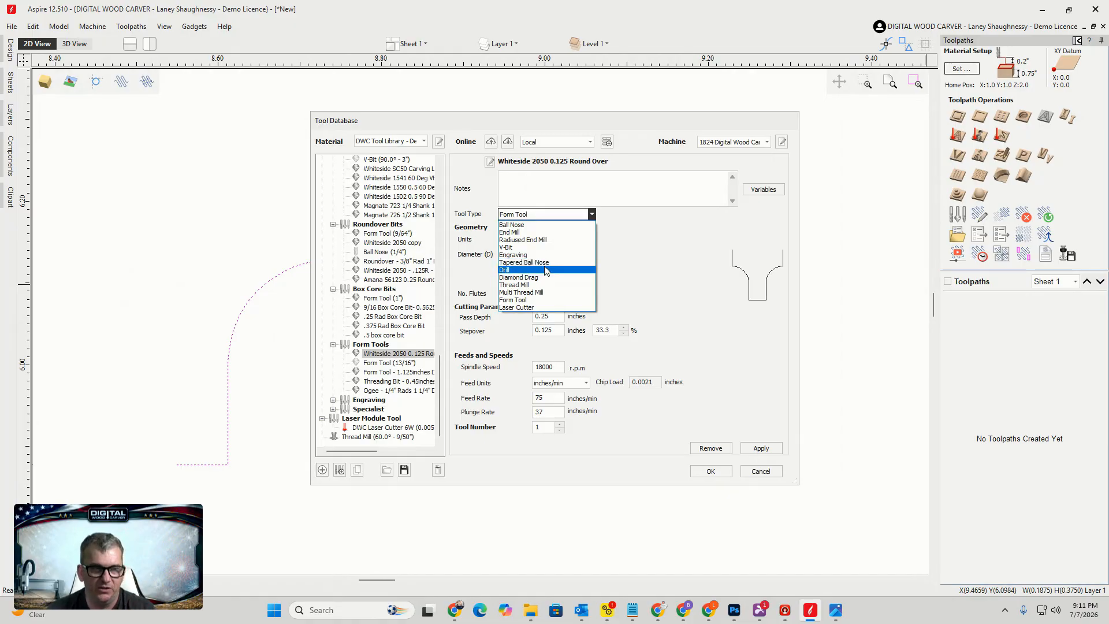
click(769, 472)
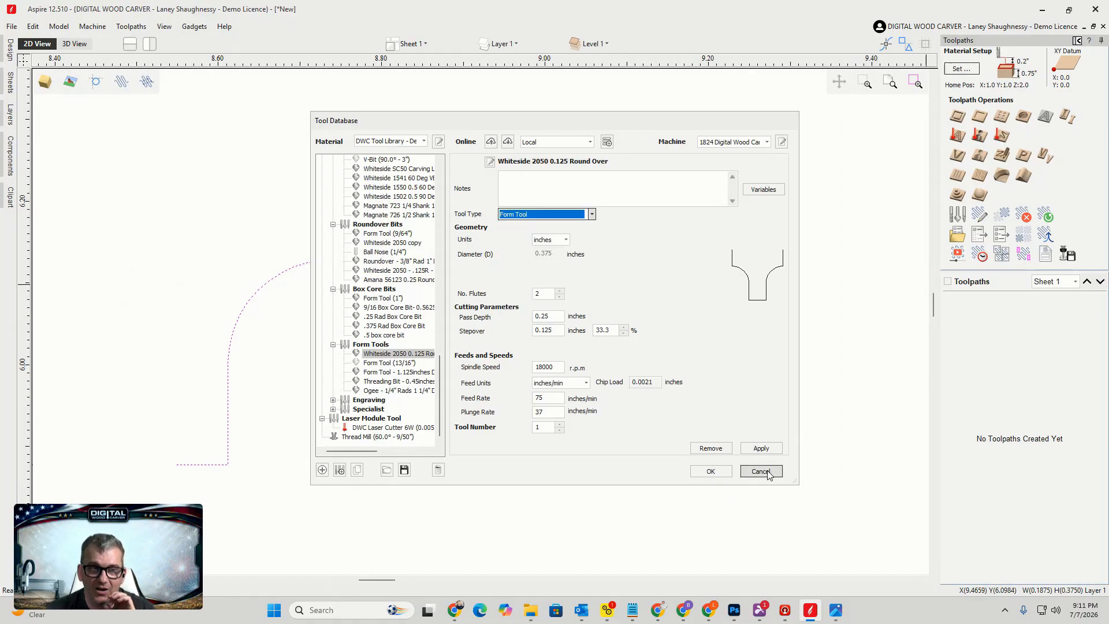